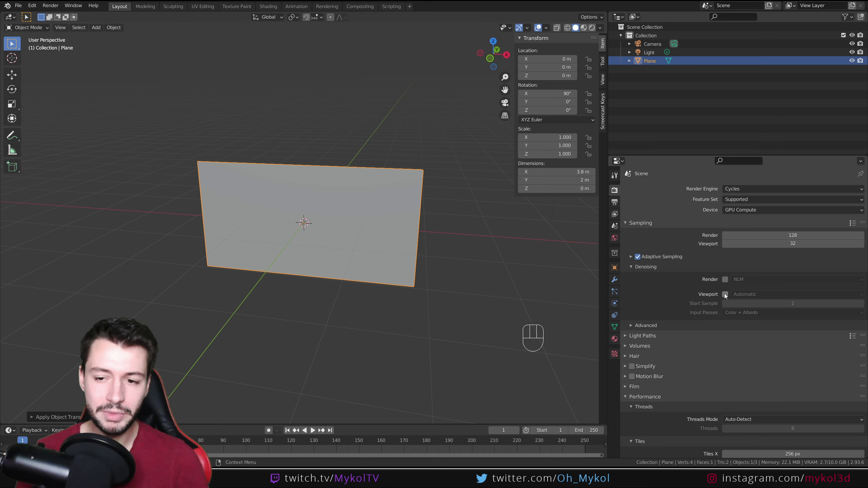
Step: Reframe the camera with the camera locked to the view so the plane fills the frame, and unlock it again
left_click(634, 266)
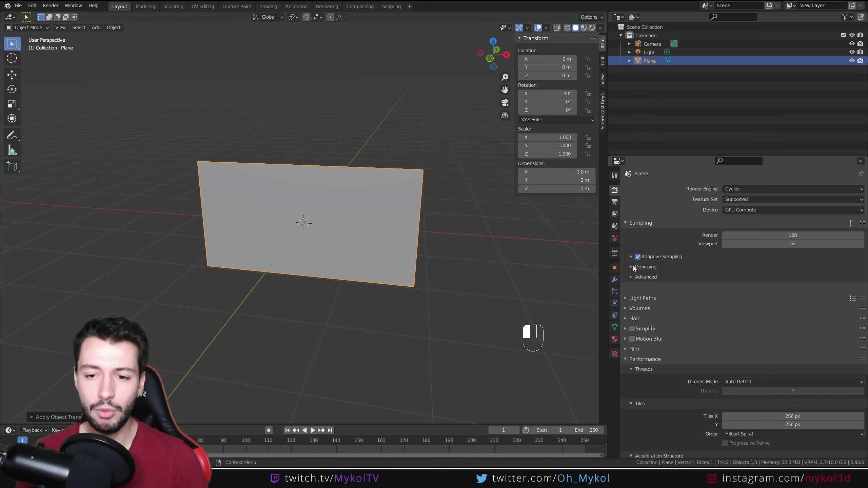
scroll(422, 232, "down", 3)
key("KP_0")
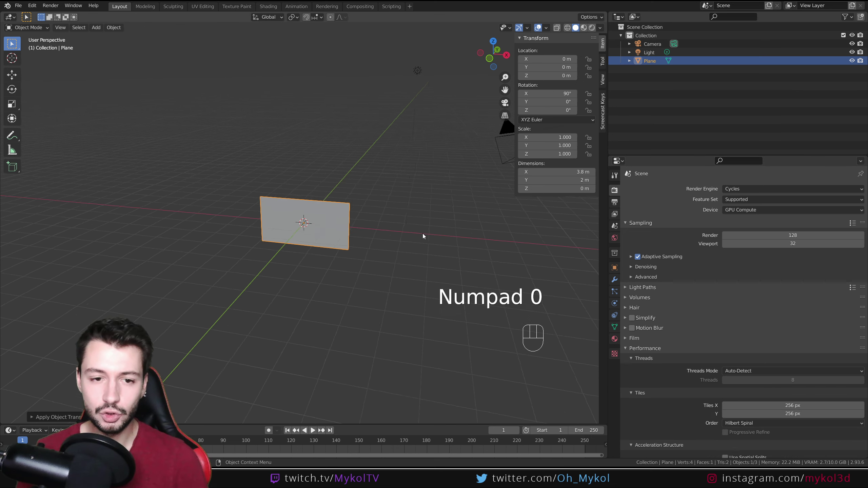
left_click(603, 79)
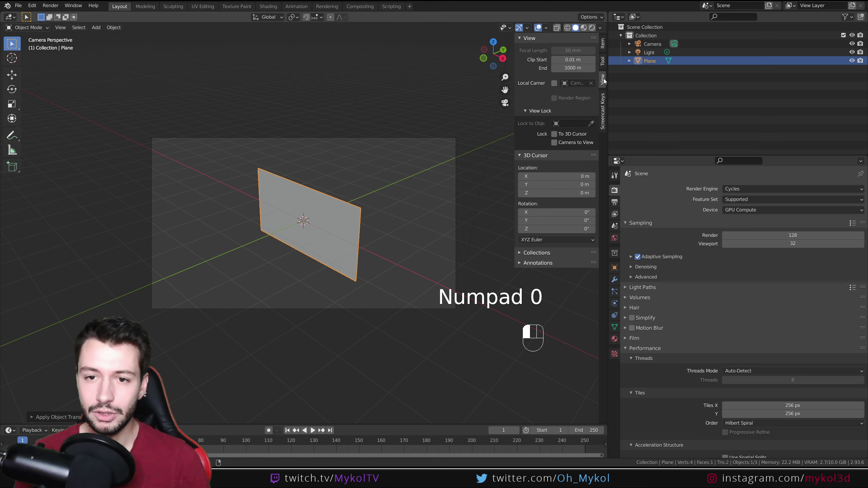
left_click(554, 142)
middle_click_drag(453, 180, 309, 235)
scroll(339, 220, "up", 5)
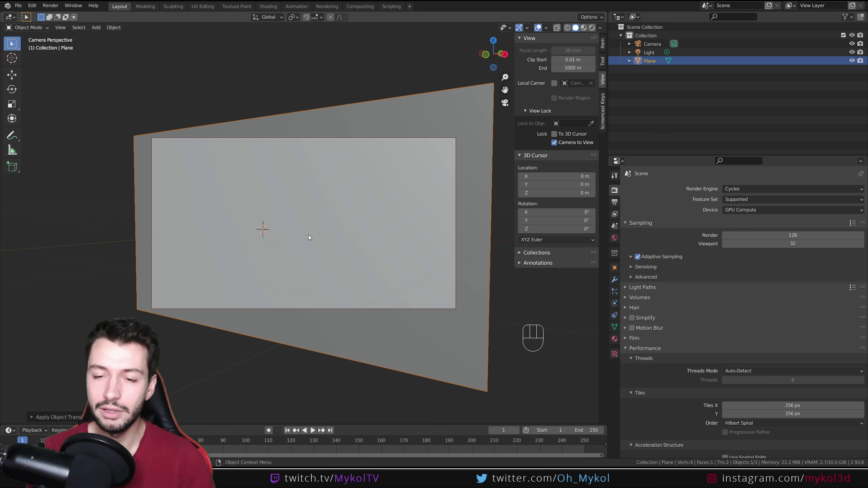
left_click(553, 143)
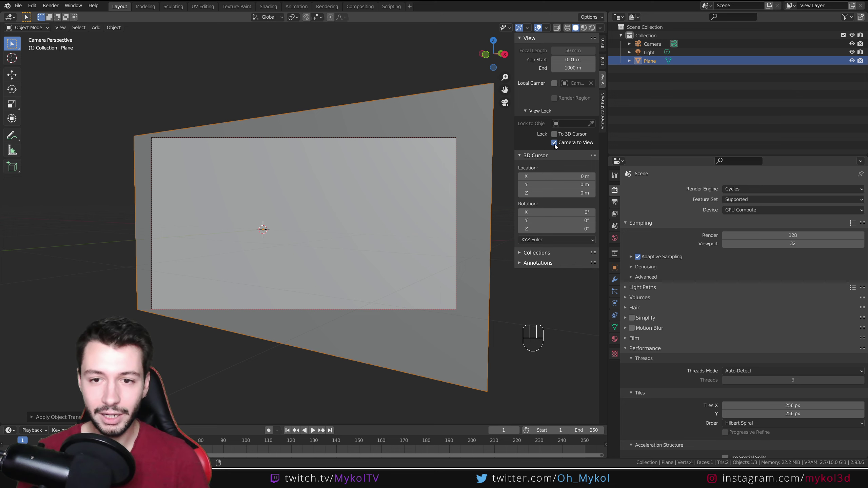
scroll(315, 283, "up", 3)
scroll(301, 263, "down", 5)
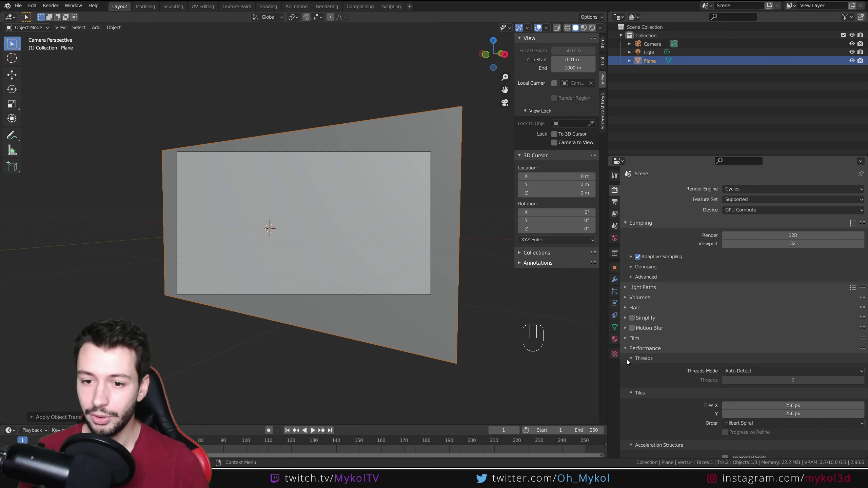
Step: Add a Subdivision Surface modifier to the plane with 4 viewport levels and 5 render levels
left_click(614, 283)
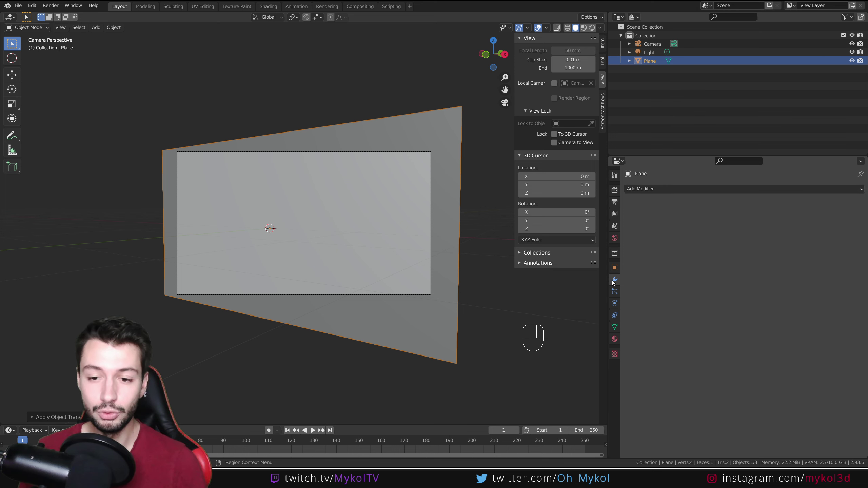
left_click(663, 189)
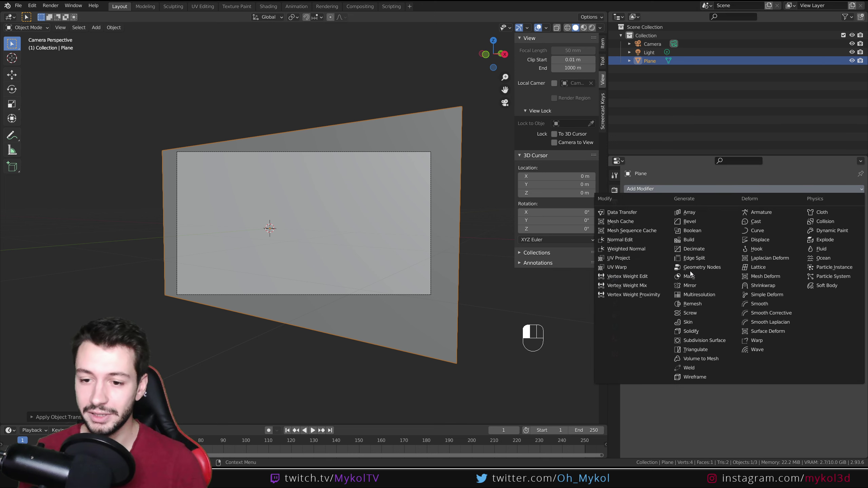
left_click(717, 340)
left_click(786, 227)
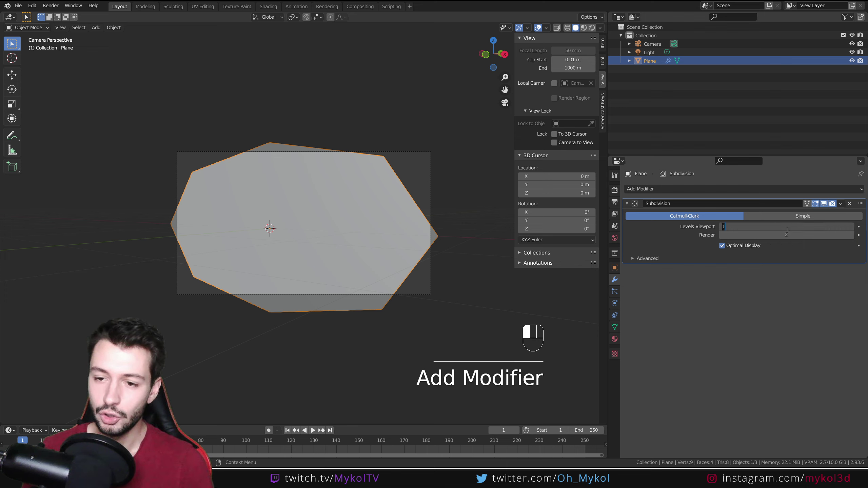
type("4")
key("Return")
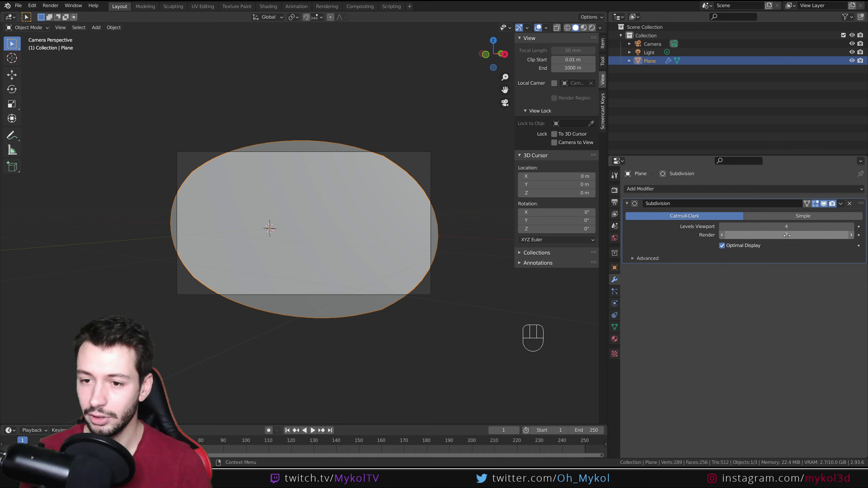
left_click(787, 236)
type("5")
key("Return")
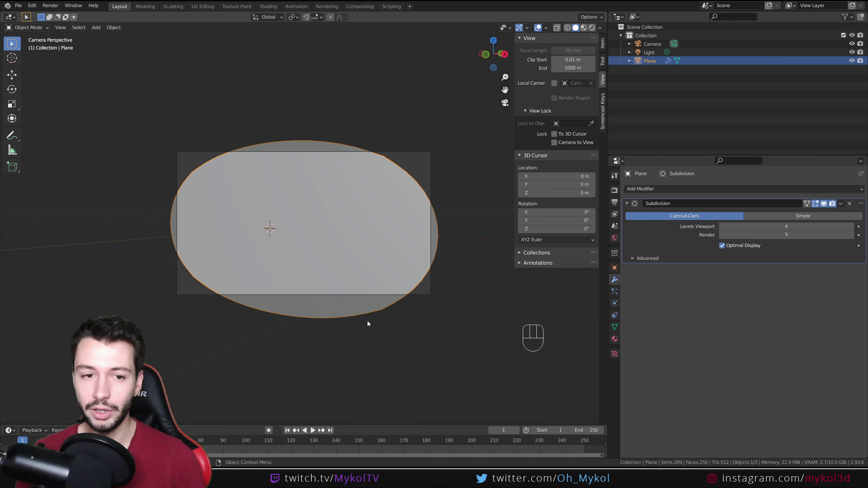
Step: In edit mode, add two vertical loop cuts to the plane and slide them against its right and left edges
scroll(368, 321, "down", 2)
scroll(337, 323, "up", 4)
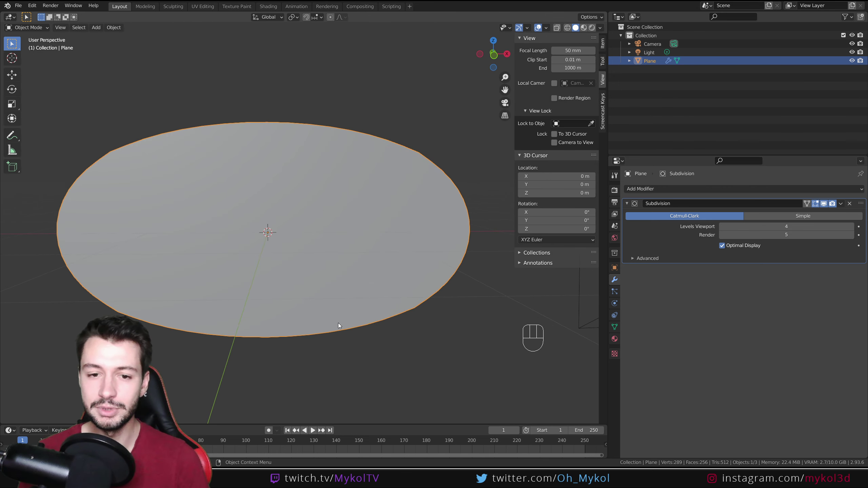
key("KP_1")
key("Tab")
key("ctrl+r")
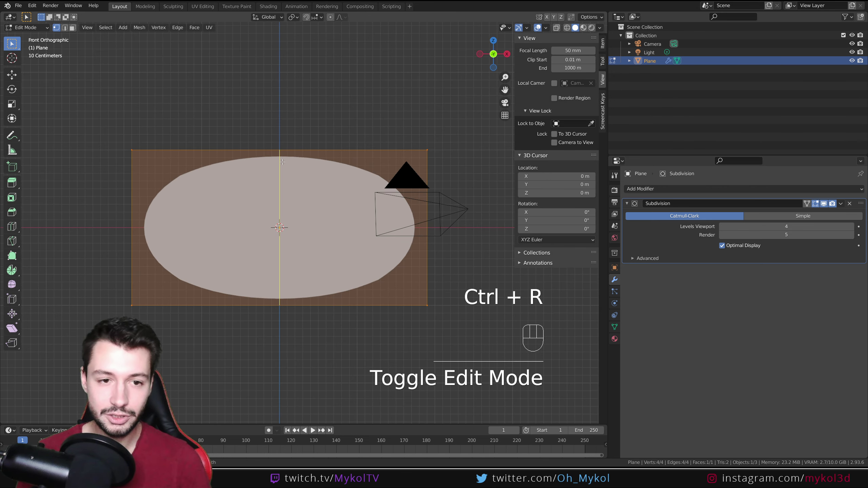
left_click(282, 161)
left_click(526, 185)
key("ctrl+r")
left_click(304, 166)
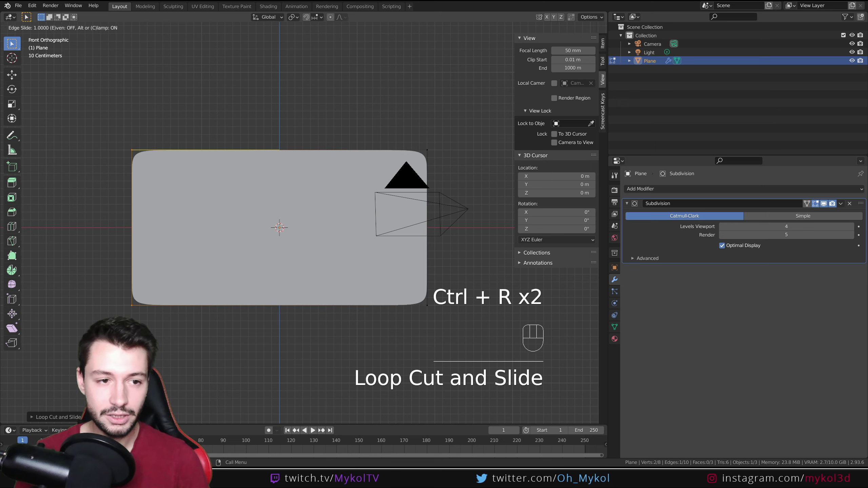
left_click(128, 174)
Step: Add two horizontal loop cuts against the plane's top and bottom edges, and return to the camera view in object mode
key("ctrl+r")
left_click(132, 185)
left_click(131, 117)
key("ctrl+r")
left_click(133, 240)
left_click(143, 330)
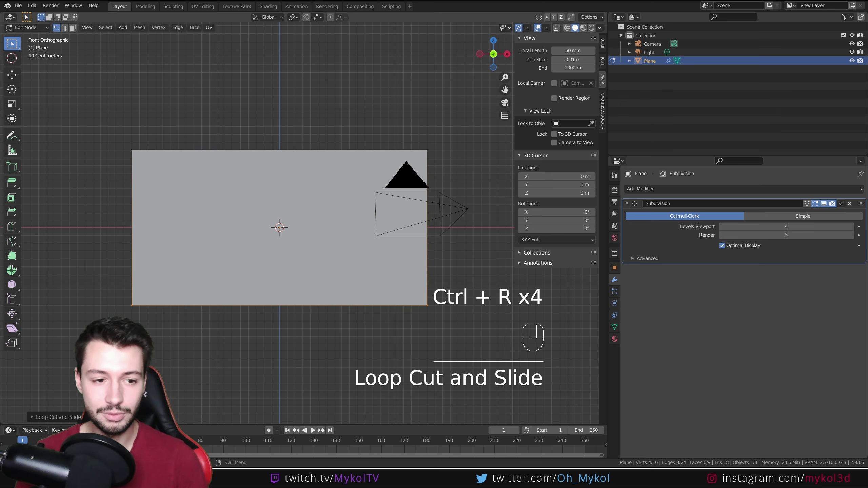
key("Tab")
scroll(211, 336, "down", 2)
key("KP_0")
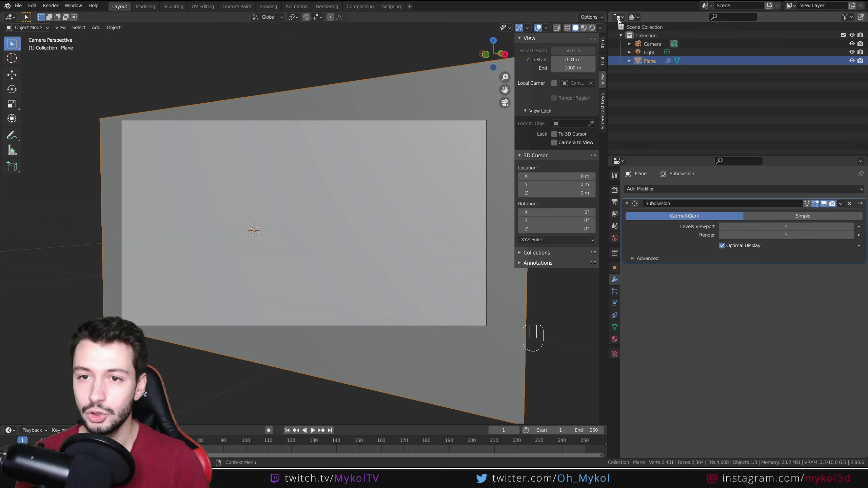
Step: Create a new material on the plane and name it Rocher
left_click(614, 339)
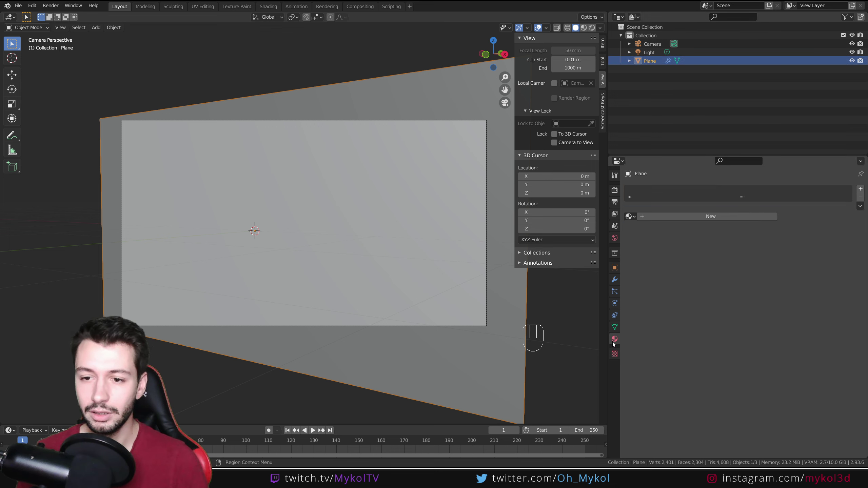
left_click(699, 220)
left_click(684, 216)
type("Roch")
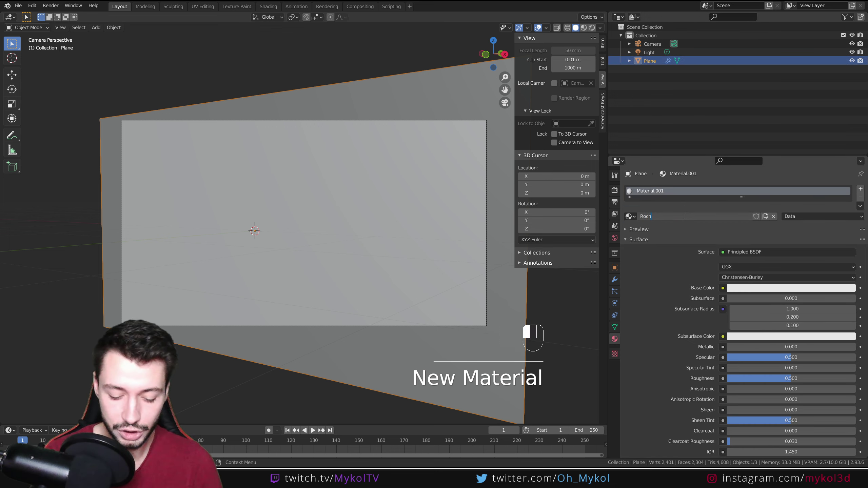
type("er")
key("BackSpace")
key("BackSpace")
type("er")
key("Return")
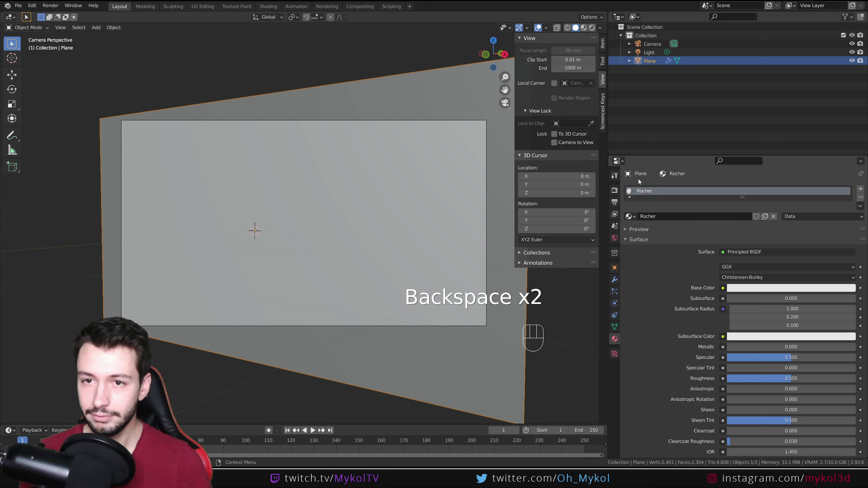
Step: Turn the outliner area into an enlarged Shader Editor and move the Material Output node farther from the Principled BSDF
left_click(619, 15)
left_click(351, 93)
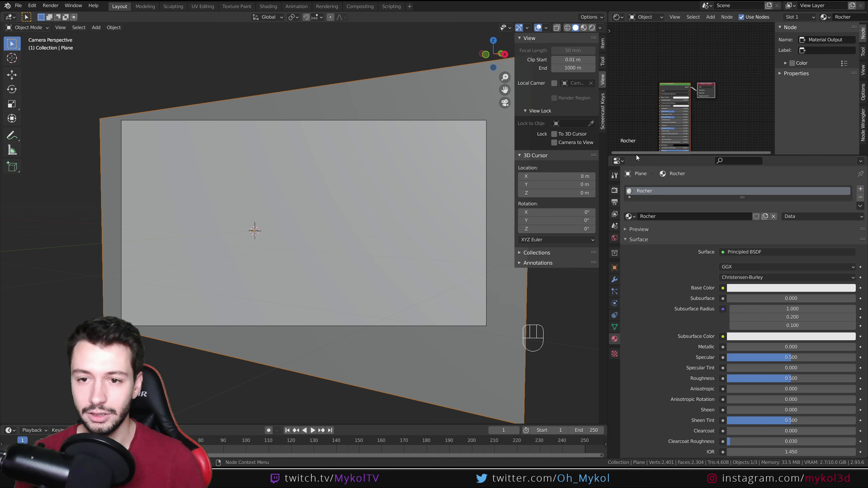
left_click_drag(636, 155, 635, 354)
left_click_drag(607, 253, 489, 254)
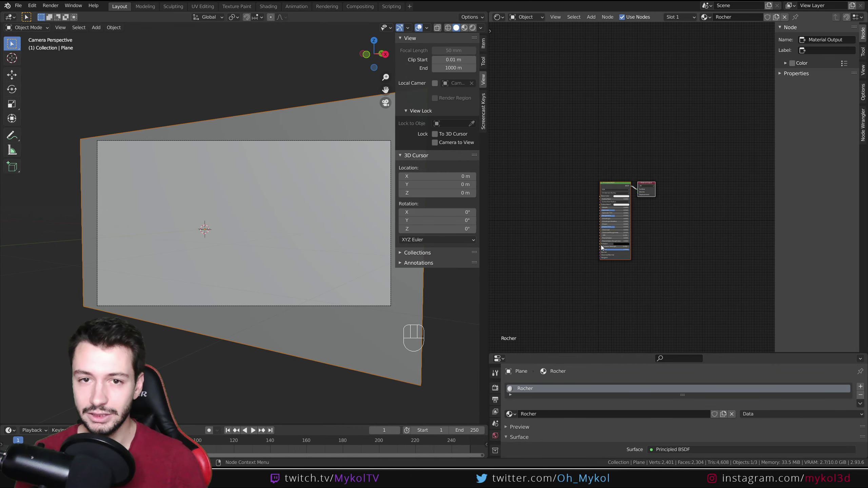
scroll(615, 260, "up", 4)
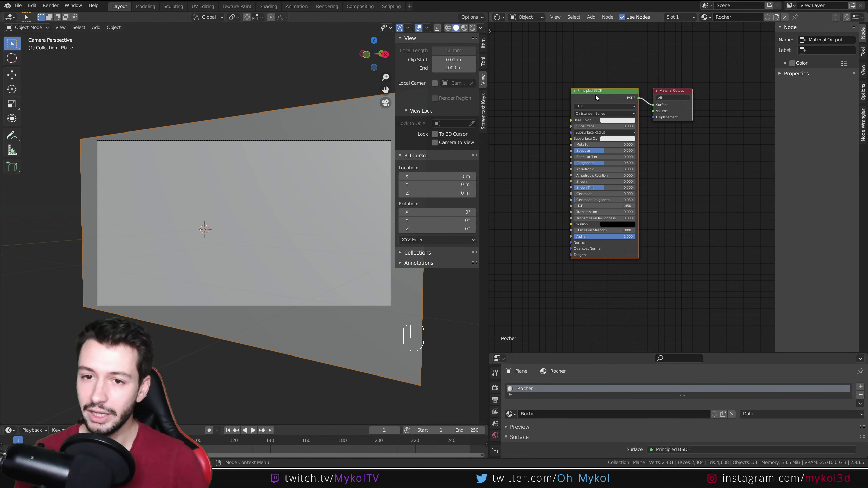
left_click_drag(672, 91, 710, 134)
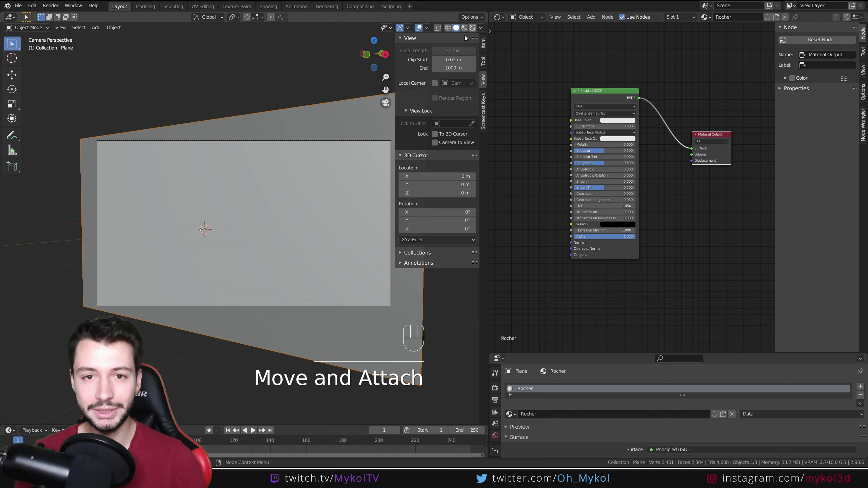
Step: Show the viewport rendered and set the world colour to an Environment Texture using lakeside_8k.hdr
left_click(473, 27)
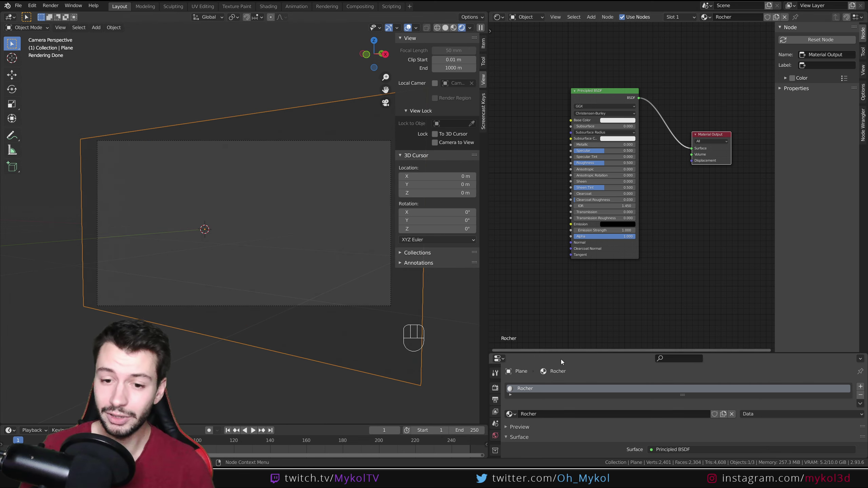
left_click_drag(560, 353, 554, 205)
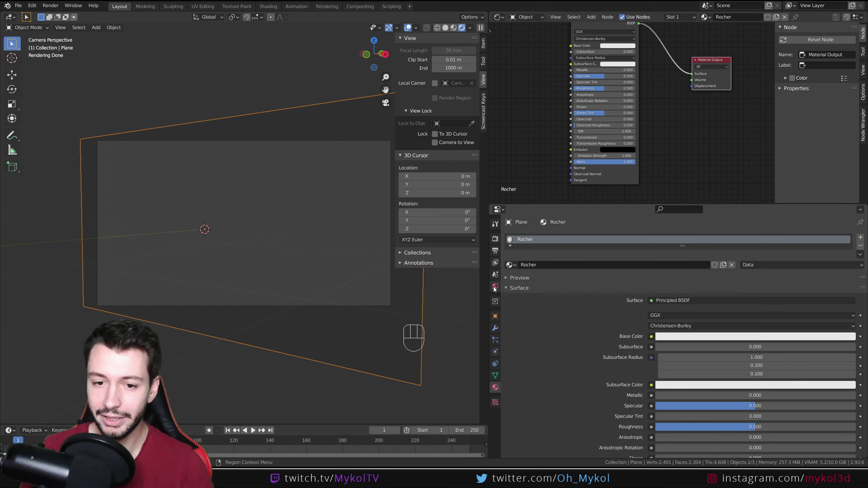
left_click(494, 286)
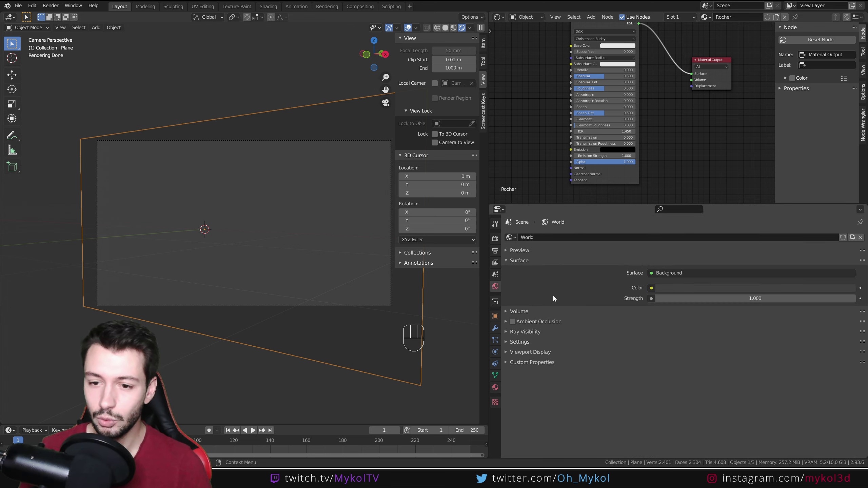
left_click(649, 289)
left_click(495, 325)
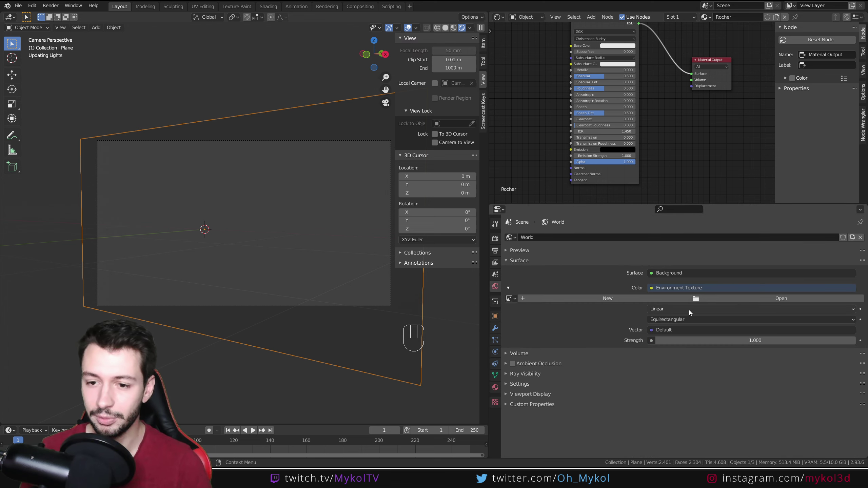
left_click(751, 298)
left_click(176, 281)
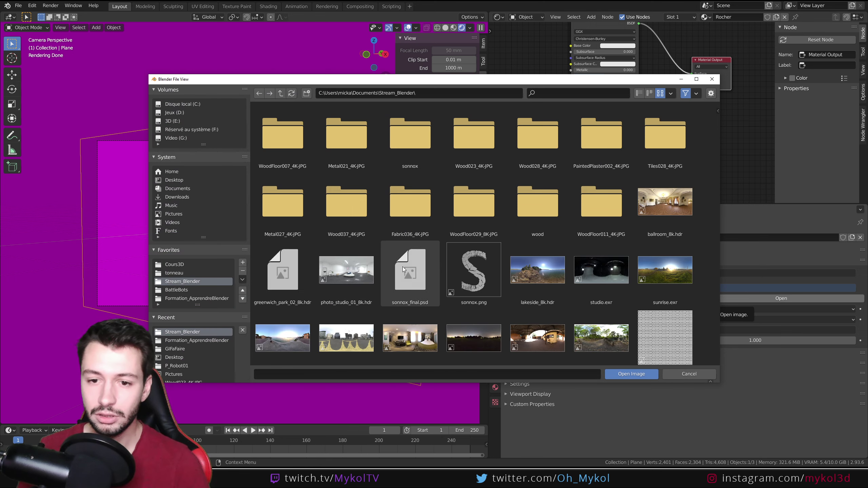
scroll(466, 241, "down", 3)
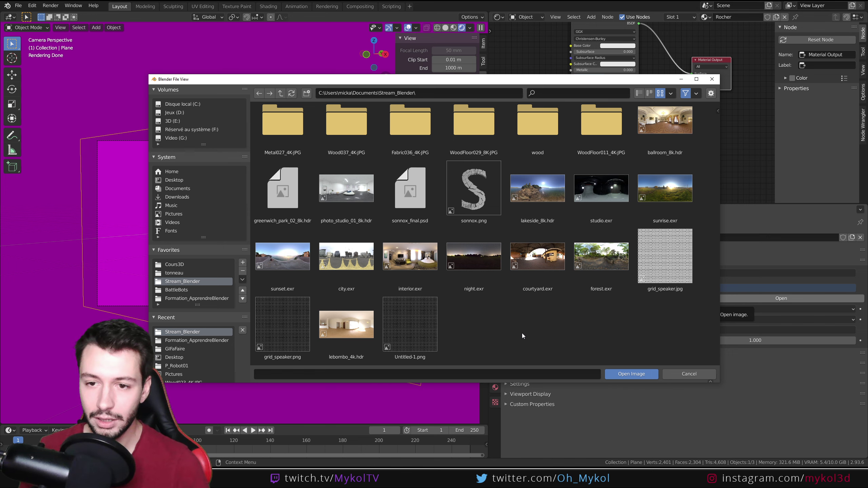
double_click(540, 202)
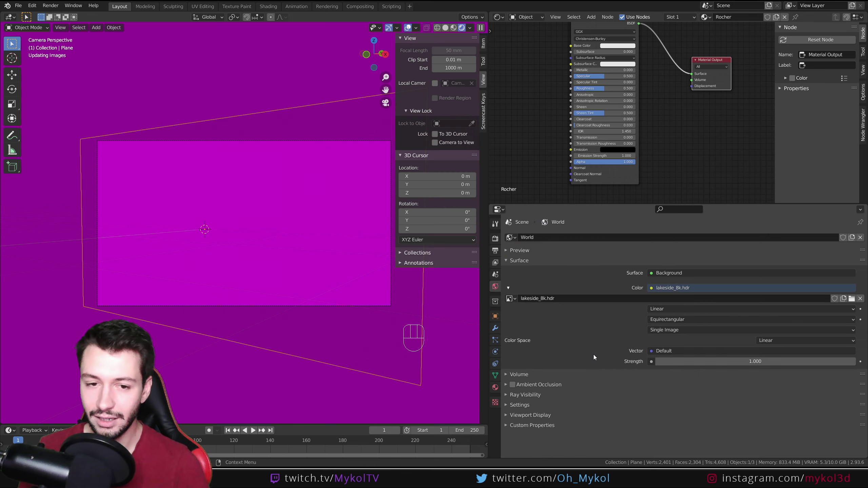
Step: Make the render film transparent to hide the environment image behind the plane
left_click(495, 239)
left_click(511, 387)
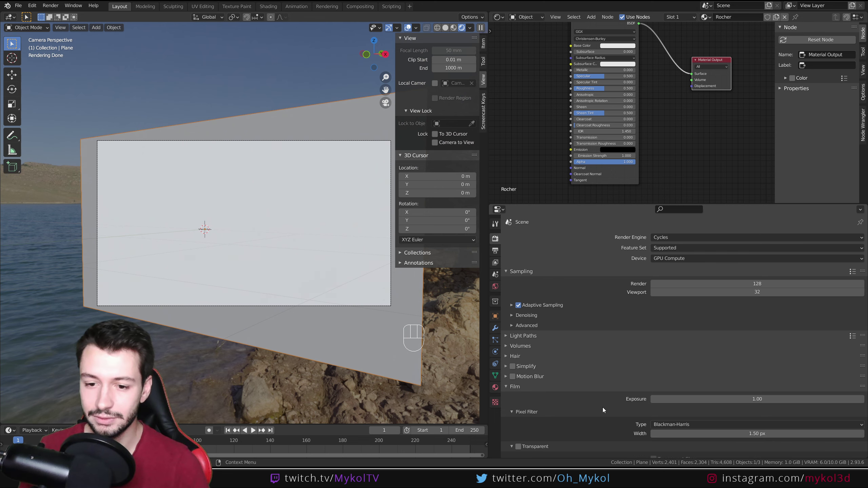
left_click(518, 446)
left_click(506, 387)
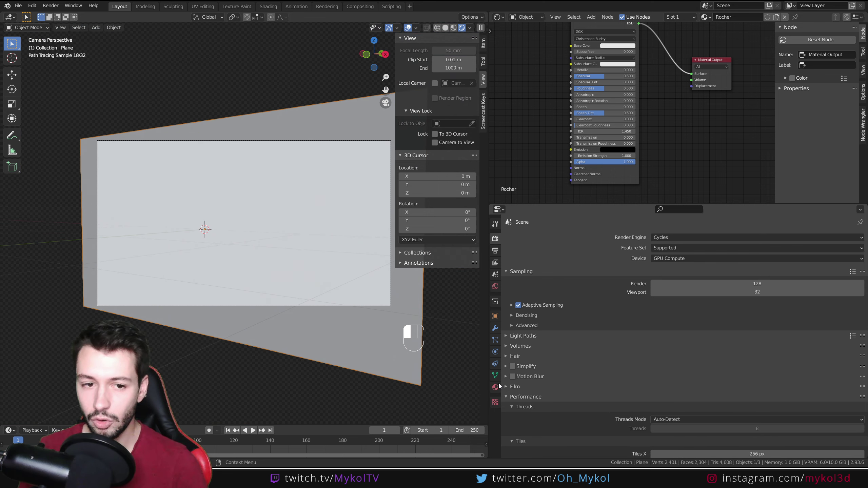
scroll(232, 246, "up", 3)
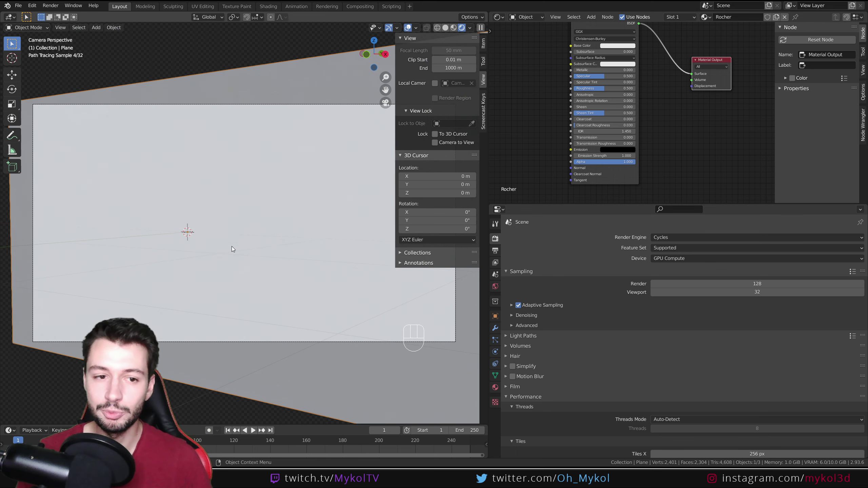
scroll(251, 237, "down", 1)
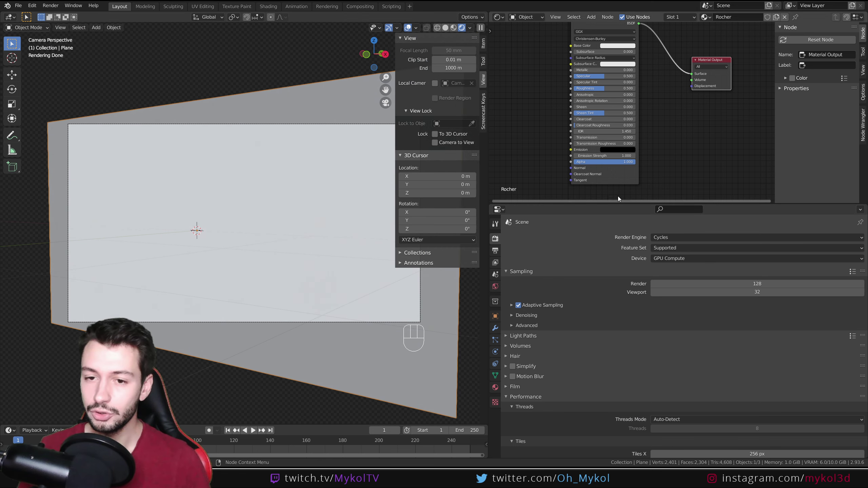
Step: Enlarge the Shader Editor and add a Displacement node below the Principled BSDF
left_click_drag(608, 204, 608, 369)
middle_click_drag(531, 277, 542, 234)
key("shift+a")
left_click(540, 273)
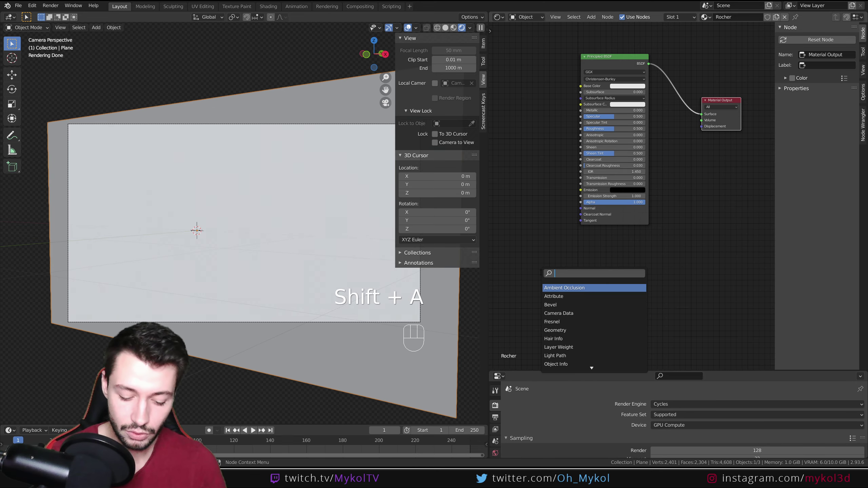
type("displ")
key("Return")
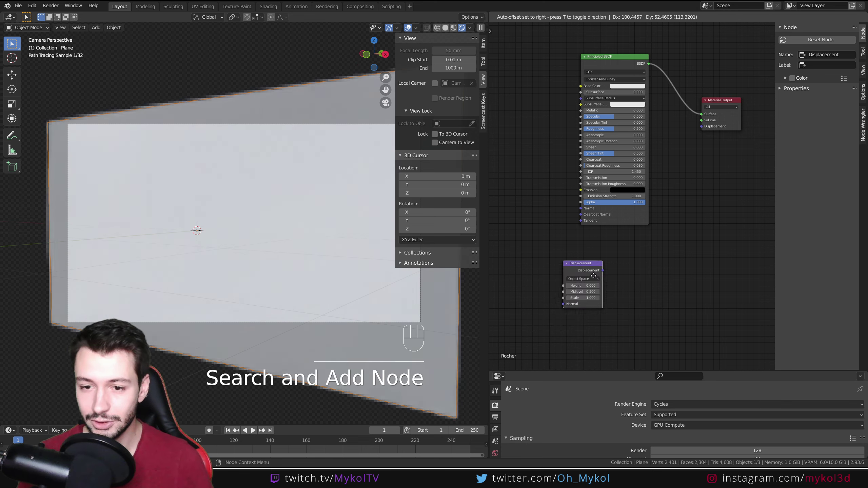
left_click(548, 246)
Step: Add a Musgrave Texture and link its Height through the Displacement node into the Material Output's Displacement input
key("shift+a")
left_click(549, 245)
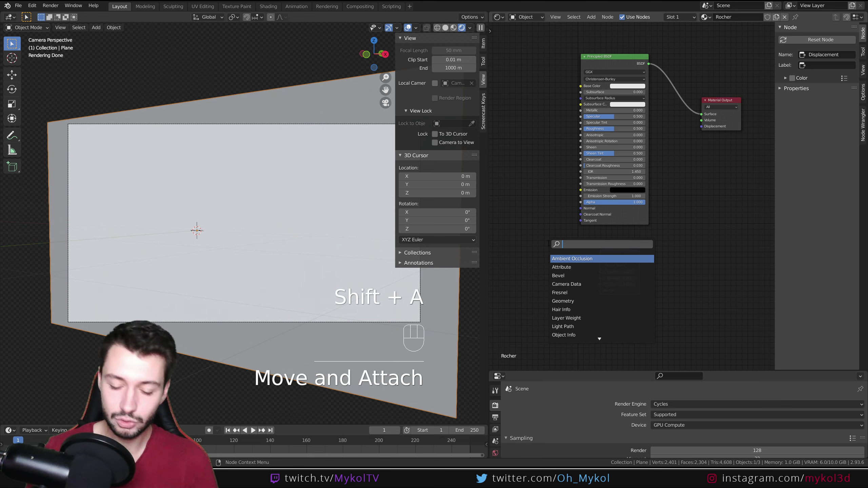
type("musgra")
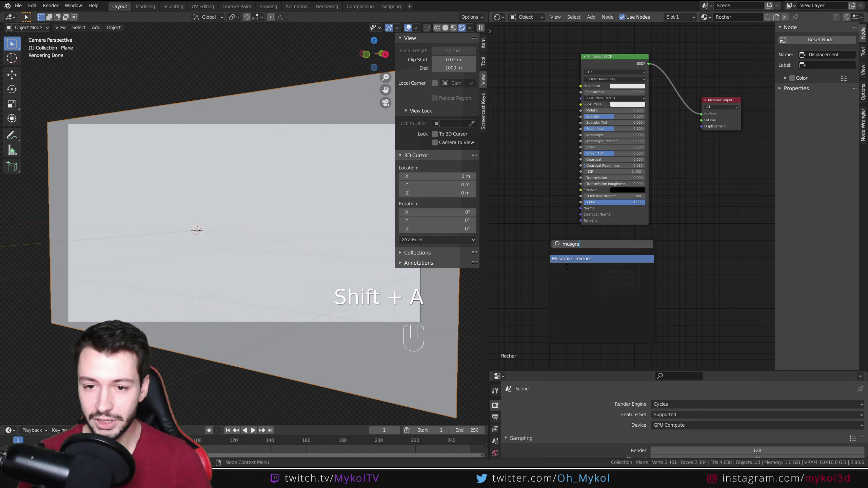
key("Return")
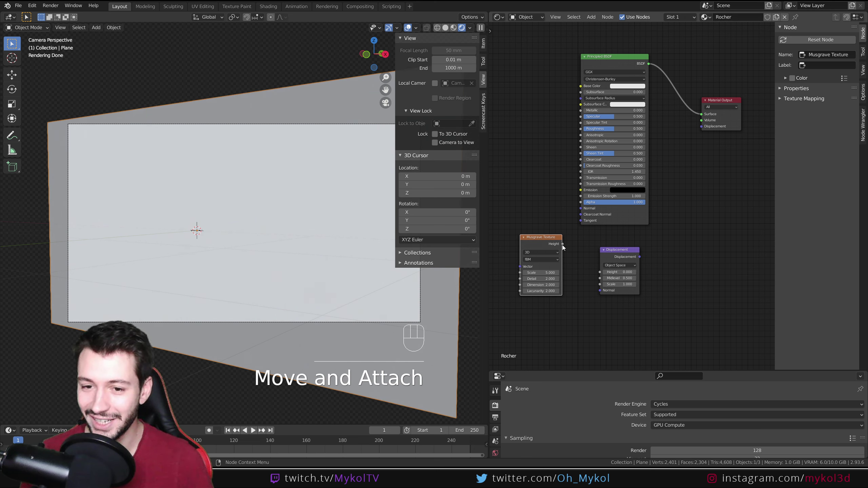
left_click_drag(563, 244, 701, 126)
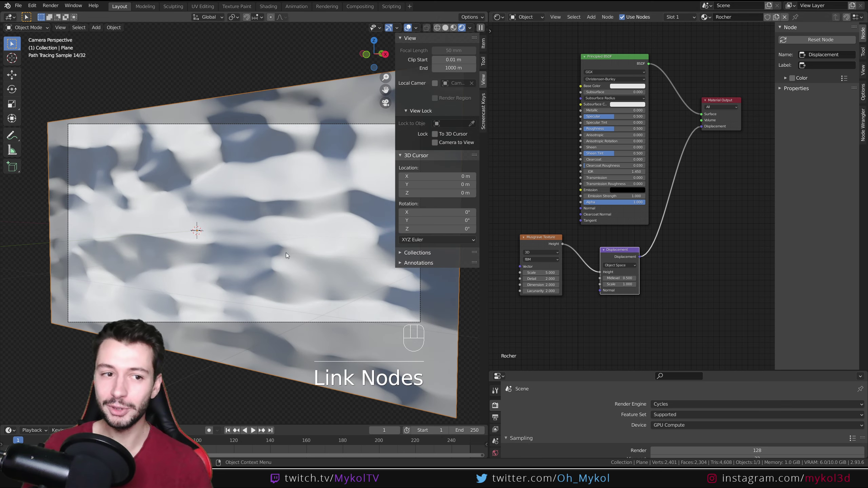
Step: Set the material's surface displacement method to Displacement and Bump, and shade the plane smooth
mouse_move(286, 252)
middle_mouse_down()
mouse_move(272, 257)
mouse_move(349, 265)
mouse_move(271, 263)
mouse_move(289, 259)
middle_mouse_up()
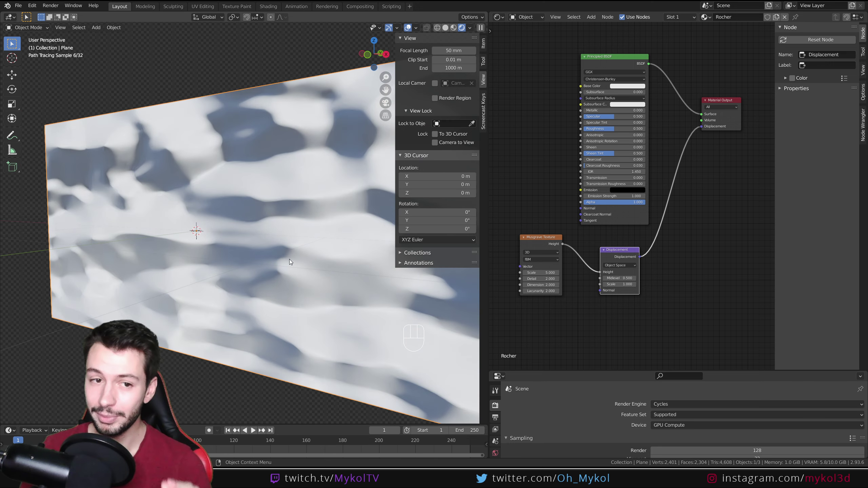
left_click(864, 93)
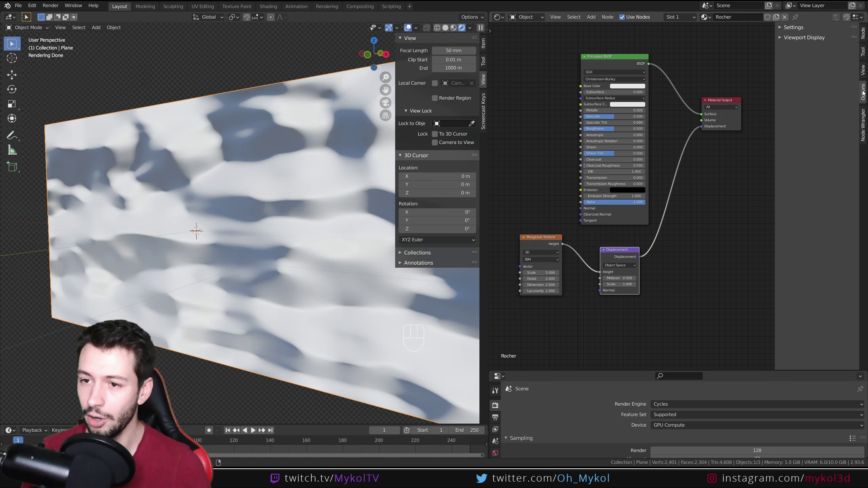
left_click(781, 29)
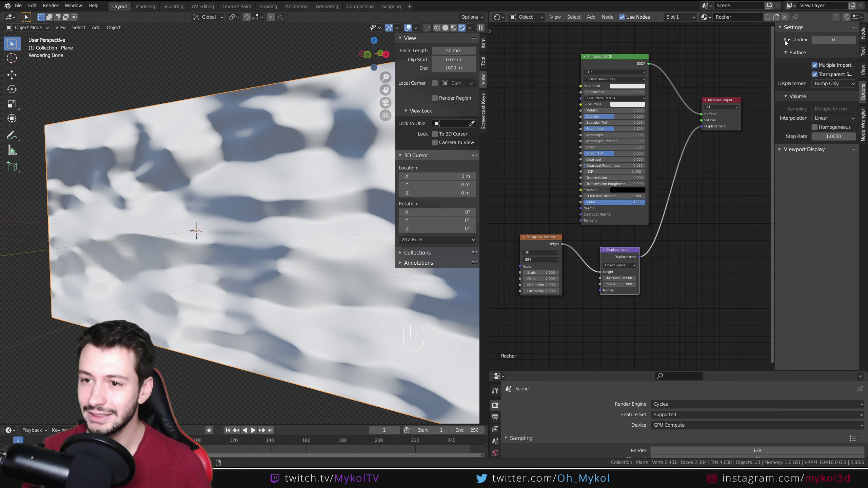
left_click(829, 85)
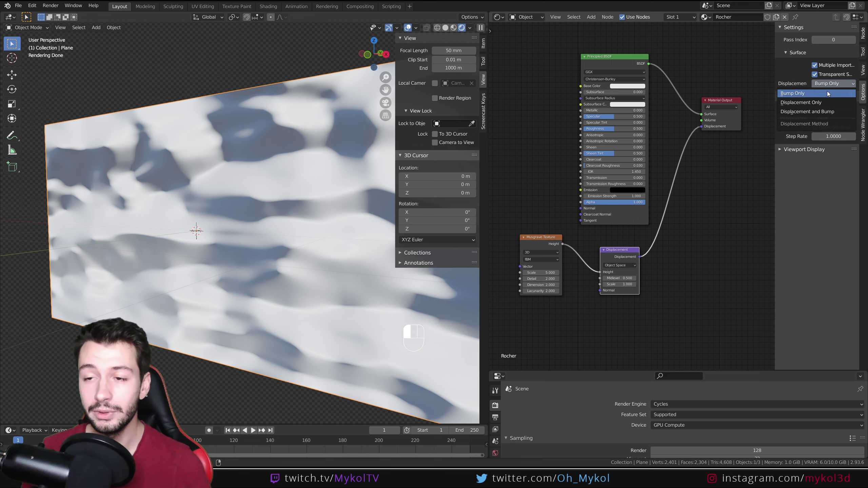
left_click(813, 112)
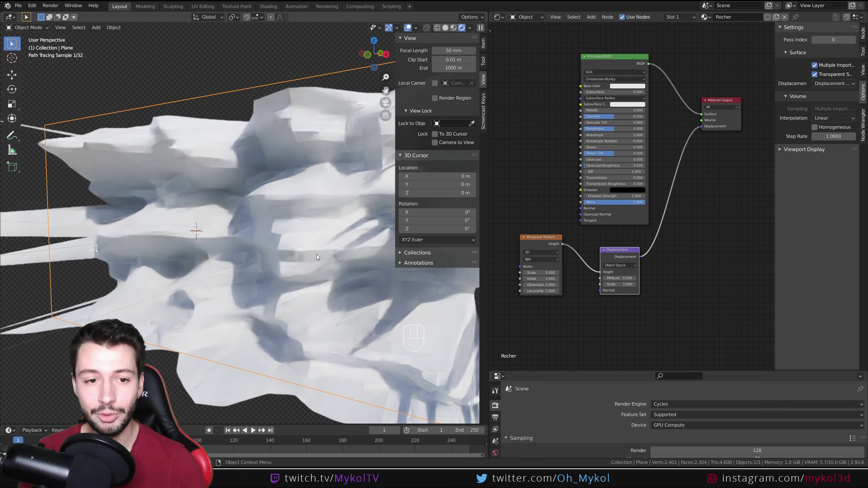
right_click(301, 234)
left_click(300, 235)
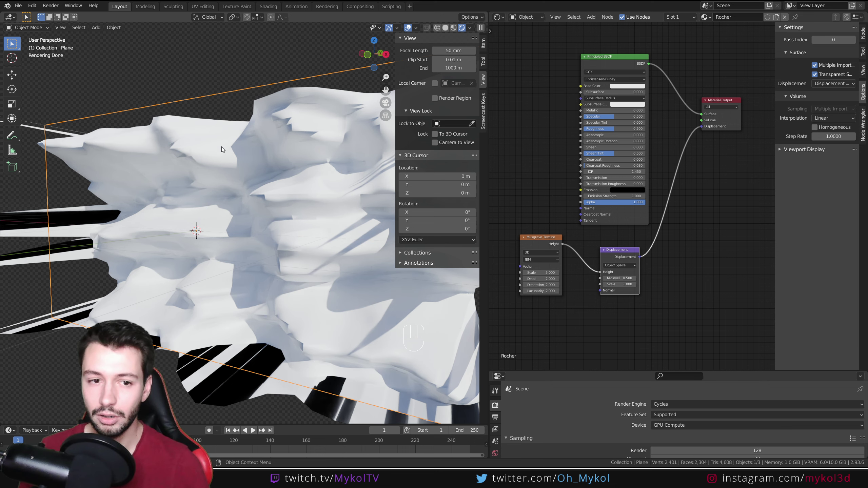
Step: Lower the plane's Subdivision modifier to viewport level 3 and apply it
left_click_drag(569, 371, 581, 189)
left_click(495, 319)
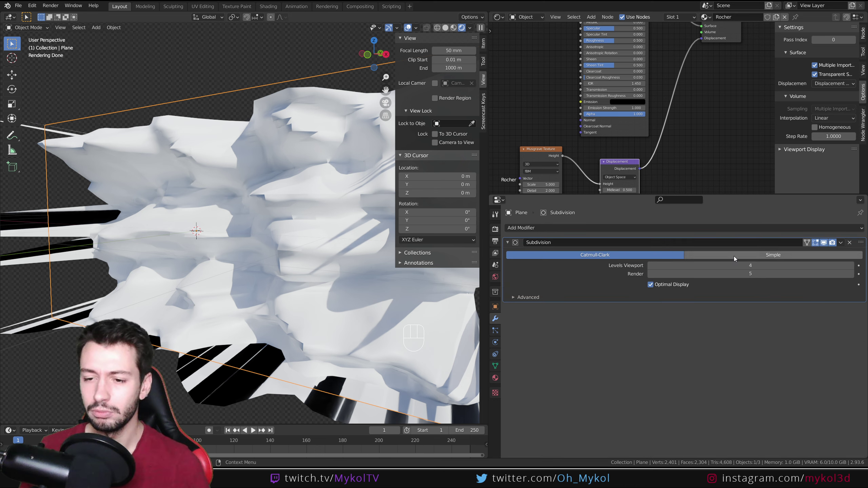
left_click(650, 266)
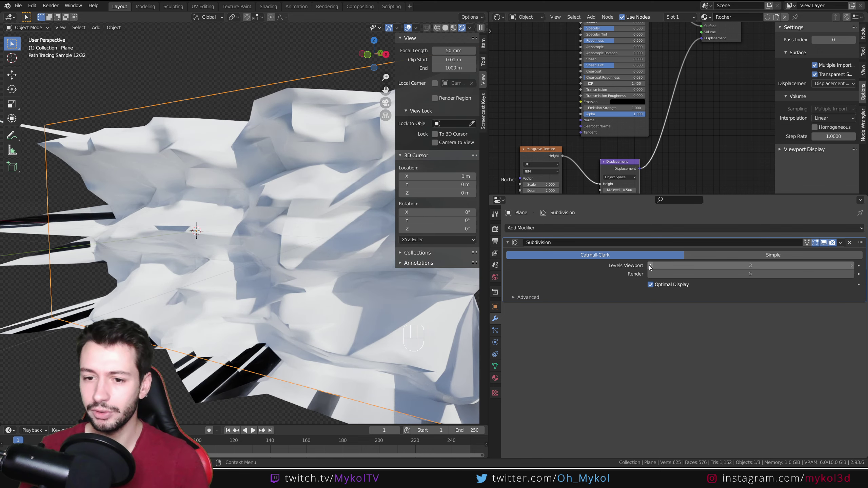
key("ctrl+a")
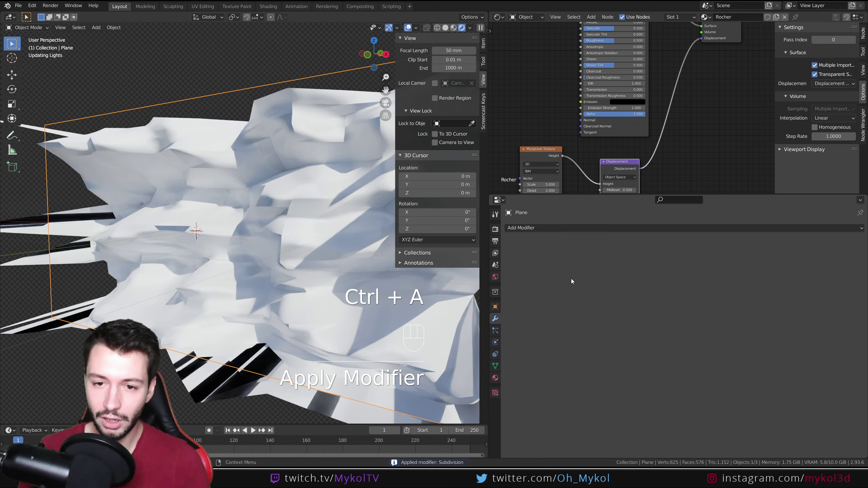
Step: Add a new Subdivision Surface modifier to the plane with viewport level 4 and render level 5
left_click(559, 229)
left_click(614, 379)
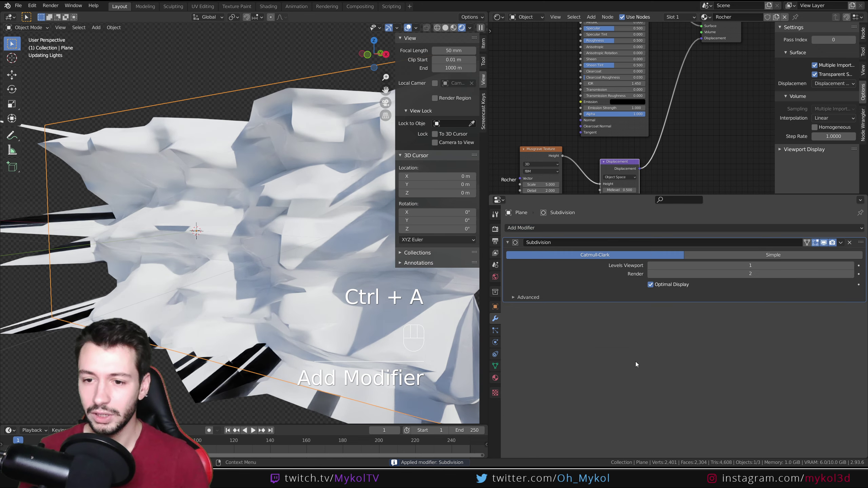
left_click(852, 266)
left_click(851, 266)
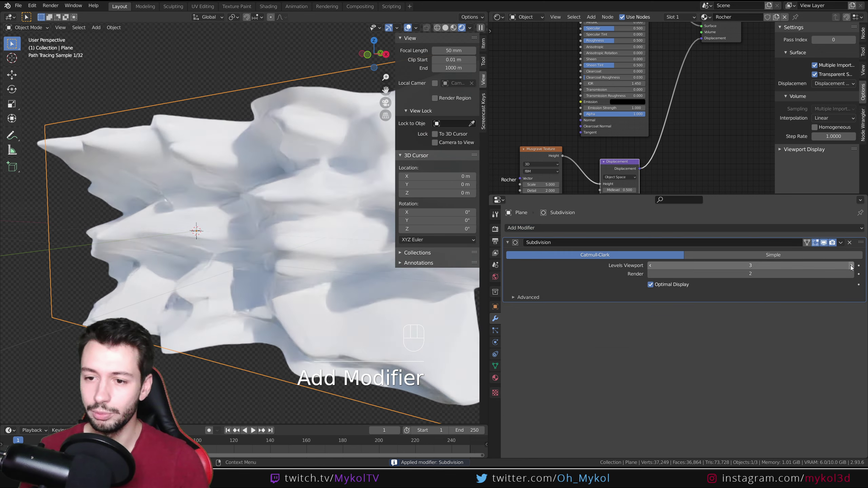
left_click(851, 266)
left_click(851, 274)
left_click(851, 274)
left_click(852, 274)
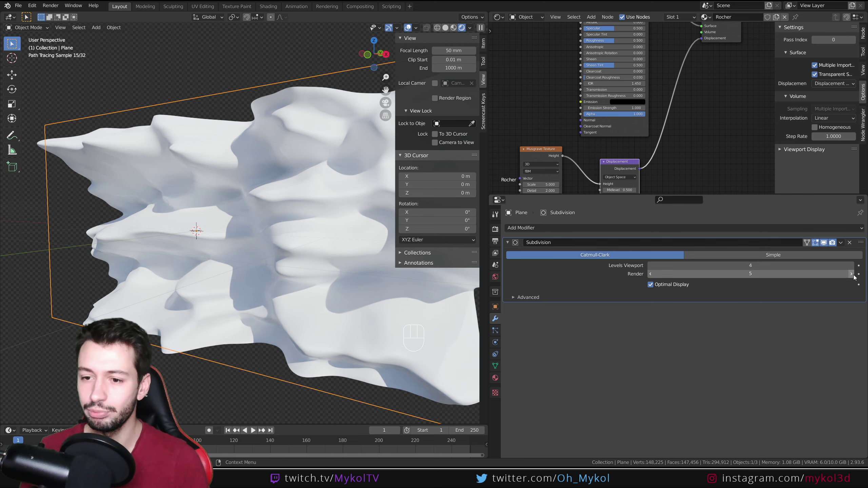
Step: Examine the displaced plane up close, through the camera, and as a base mesh in Edit Mode
scroll(247, 235, "up", 3)
scroll(254, 238, "down", 3)
scroll(305, 235, "up", 3)
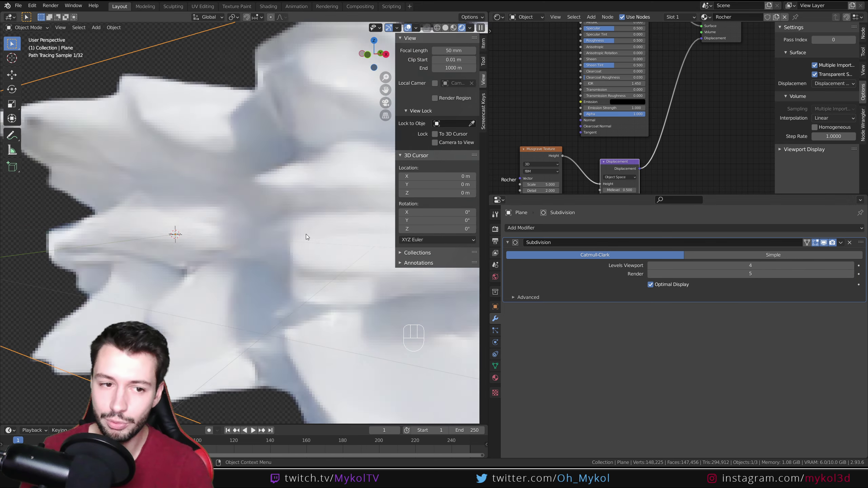
scroll(296, 266, "down", 3)
key("KP_0")
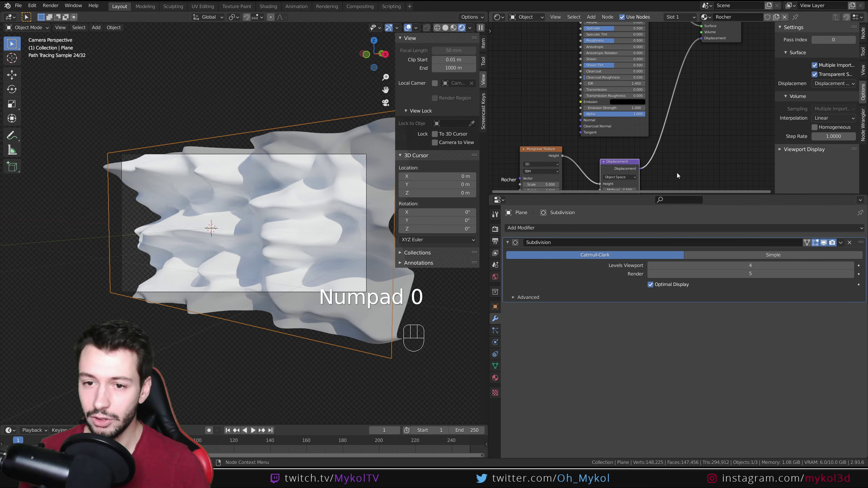
middle_click_drag(676, 173, 663, 175)
left_click_drag(611, 195, 610, 278)
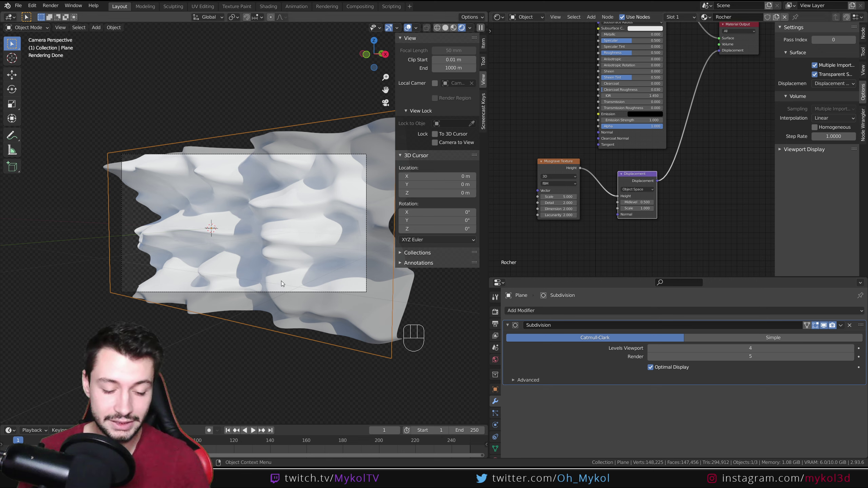
key("Tab")
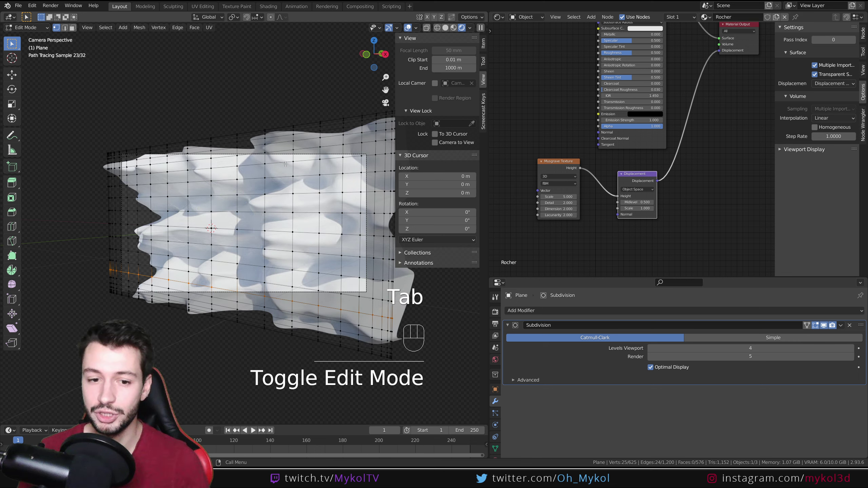
key("Tab")
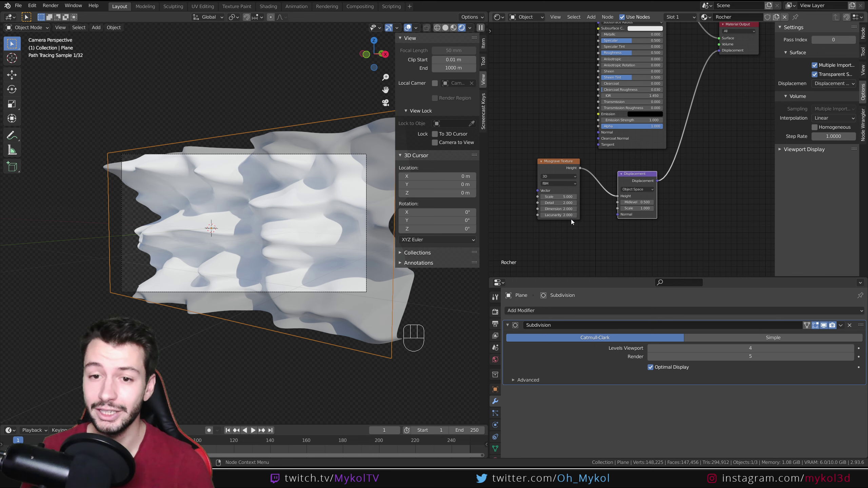
Step: Set the Musgrave Texture's Detail to 16 and its Dimension to 1.1
left_click_drag(555, 203, 581, 203)
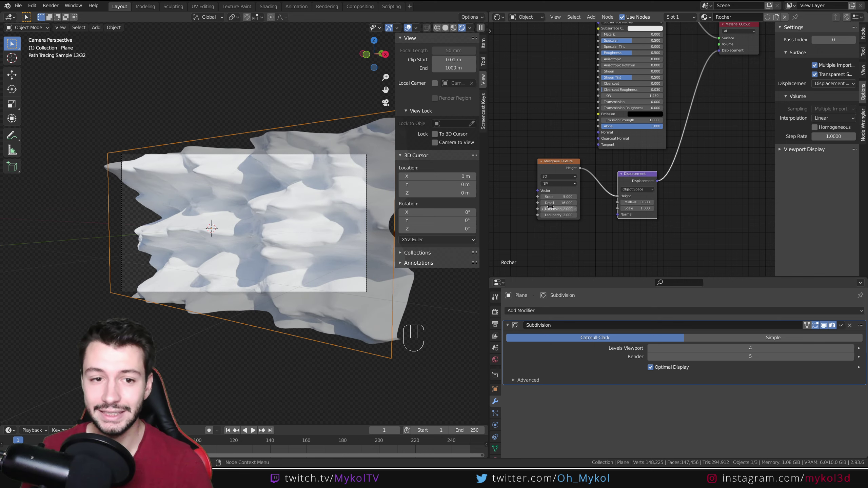
scroll(282, 247, "up", 2)
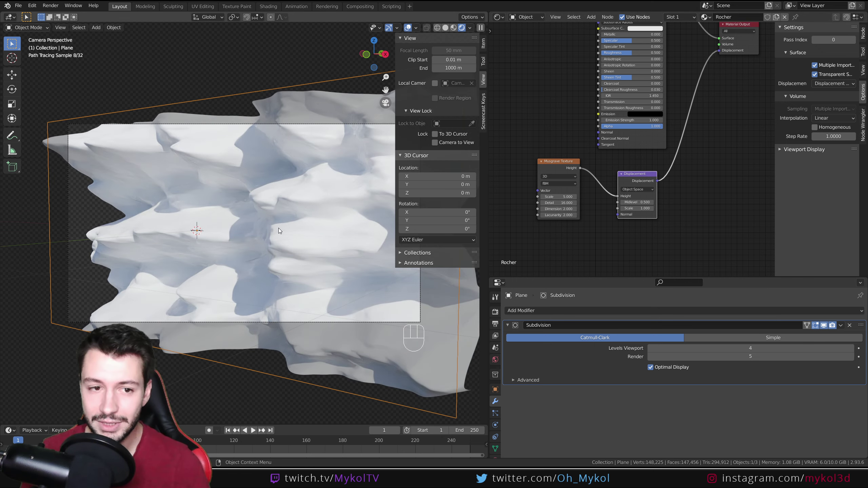
scroll(278, 230, "up", 2)
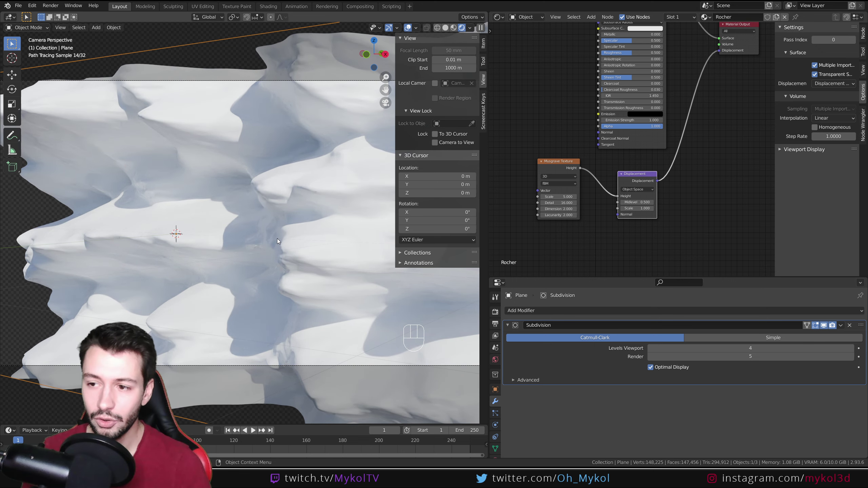
left_click_drag(562, 210, 539, 209)
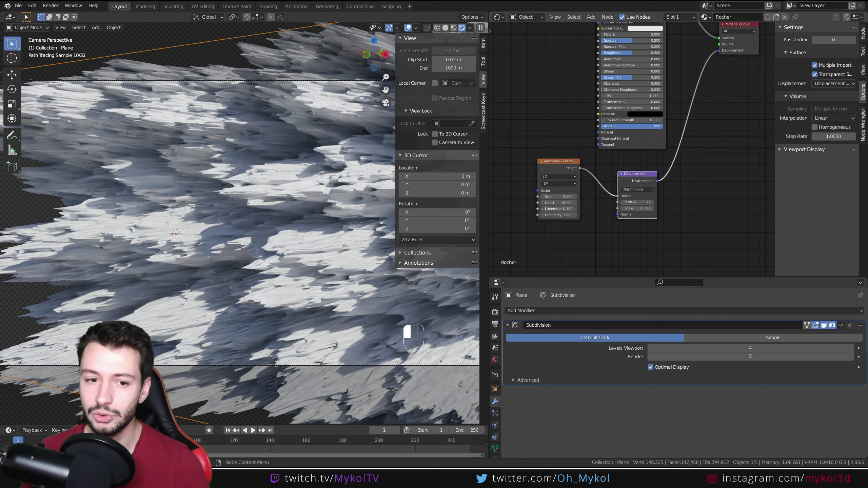
left_click_drag(539, 209, 548, 209)
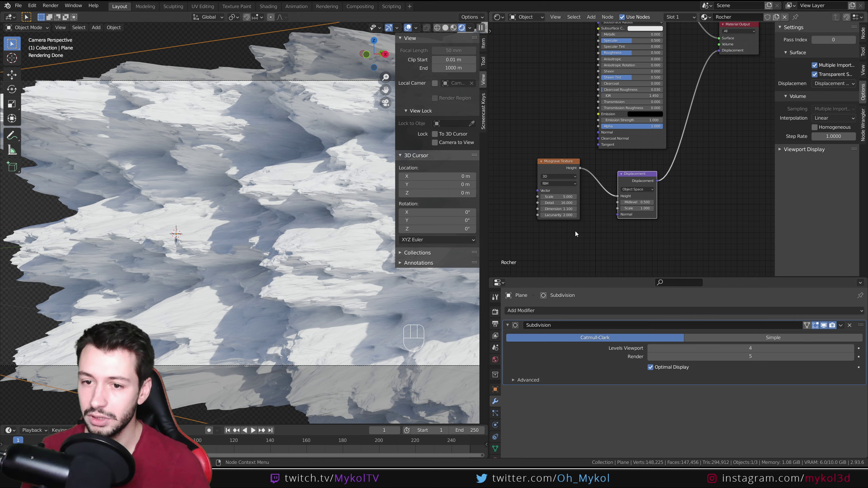
Step: Set the Displacement node's Scale to 0.5 and check the relief from the side
scroll(310, 260, "down", 2)
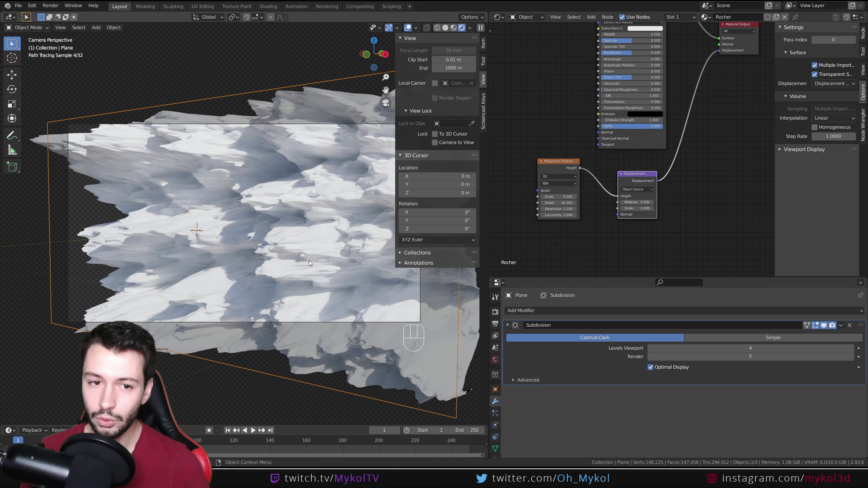
middle_click_drag(291, 277, 248, 292)
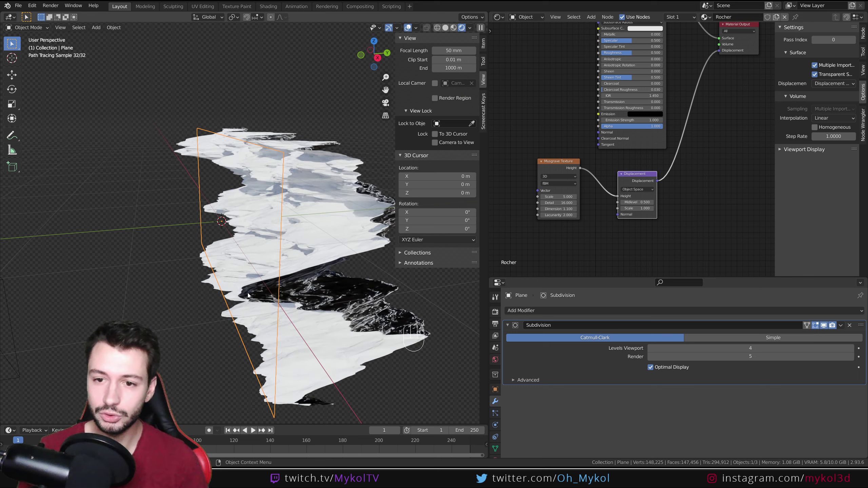
left_click(640, 210)
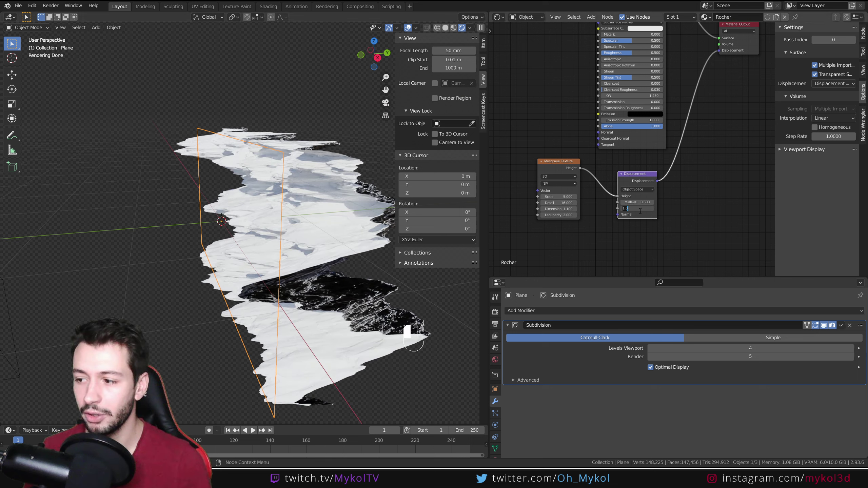
type("0.5")
key("Return")
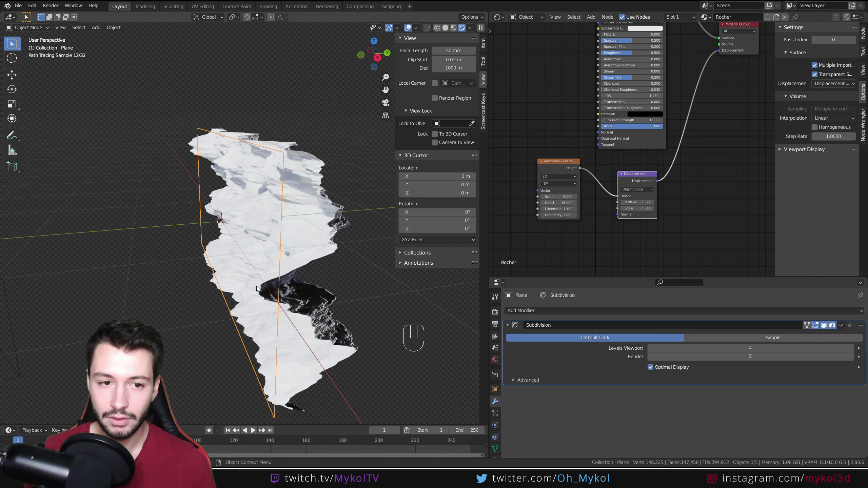
Step: Reduce the Displacement node's Scale to 0.4 and inspect the rock surface up close
middle_click_drag(280, 270, 297, 276)
left_click(638, 208)
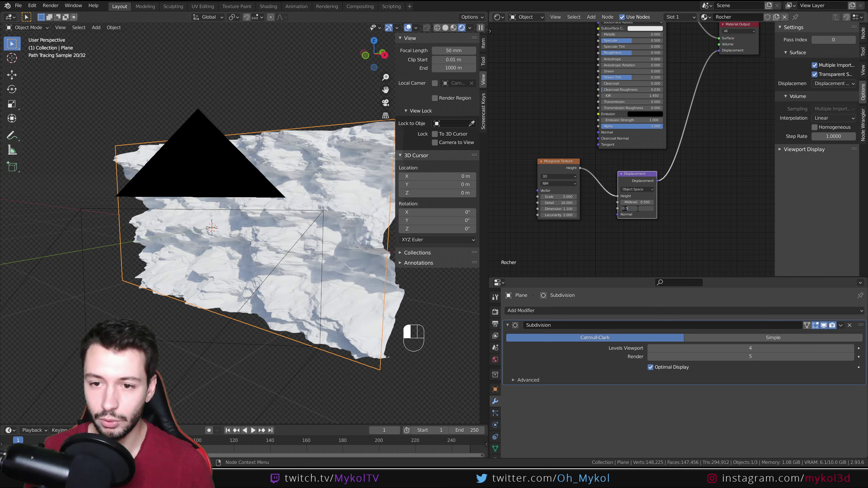
type("0.4")
key("Return")
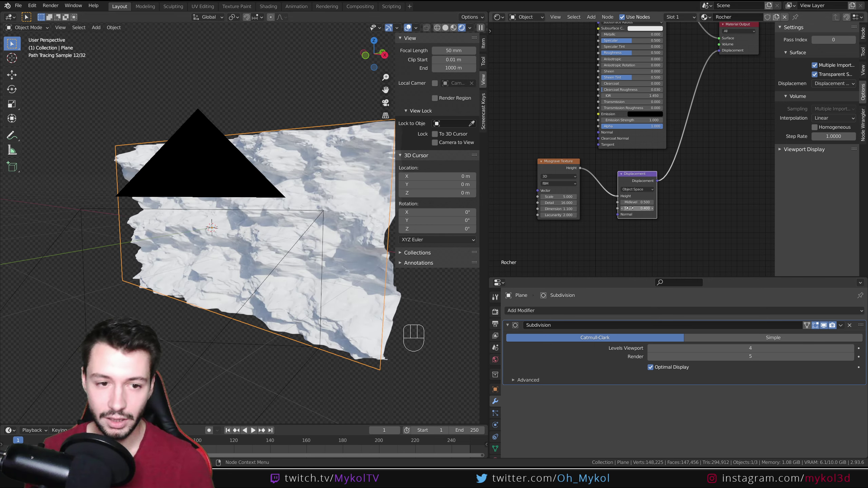
scroll(357, 260, "up", 6)
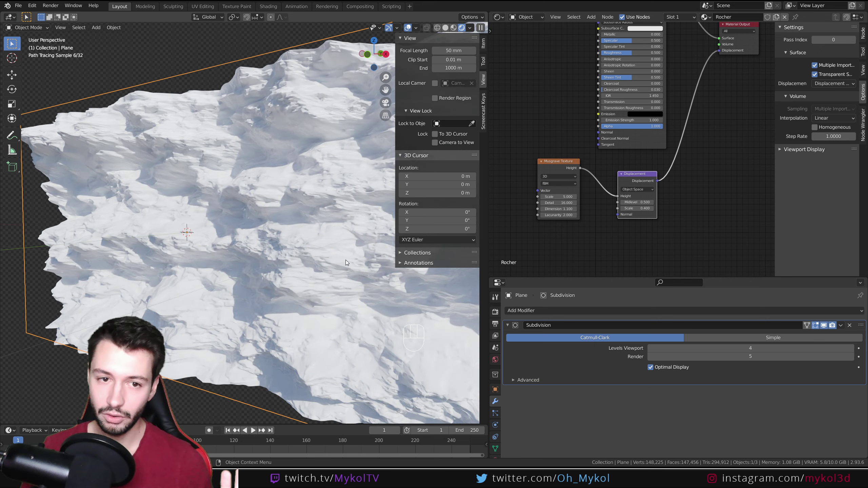
Step: Move the Musgrave Texture away from the Displacement node and add a Noise Texture node just below it
scroll(346, 263, "up", 3)
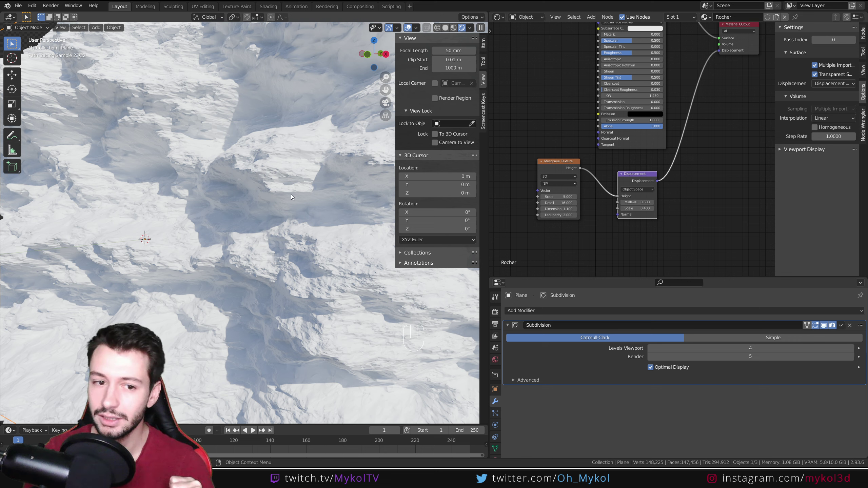
middle_click_drag(543, 237, 668, 229)
left_click_drag(665, 154, 512, 103)
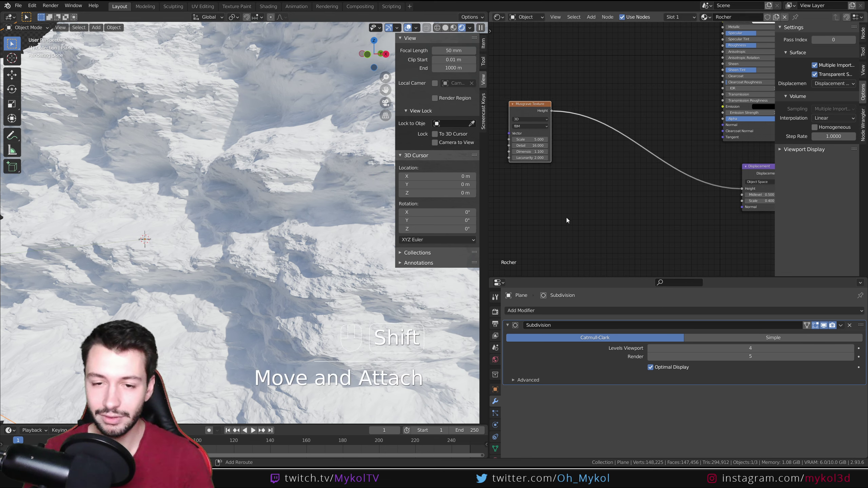
key("shift+a")
type("noise")
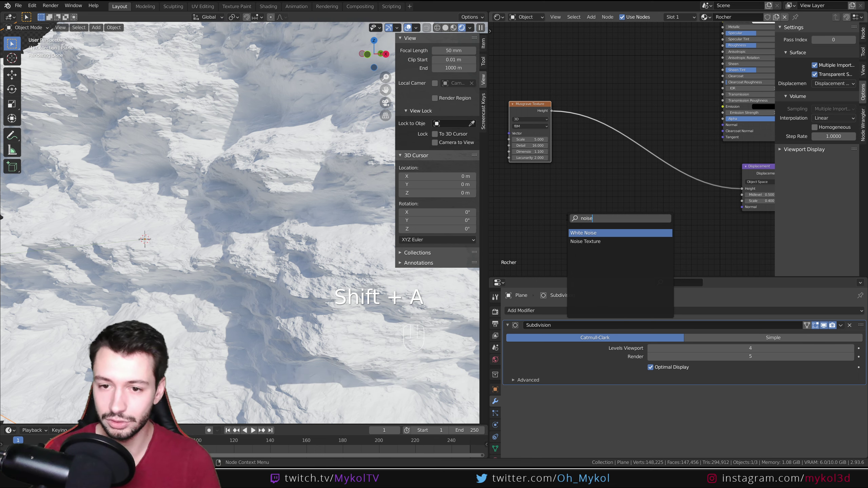
key("Down")
key("Return")
left_click(509, 185)
Step: Insert a Math node set to Add between the Musgrave Texture and Displacement, with the Noise Texture's Fac as its second value
key("shift+a")
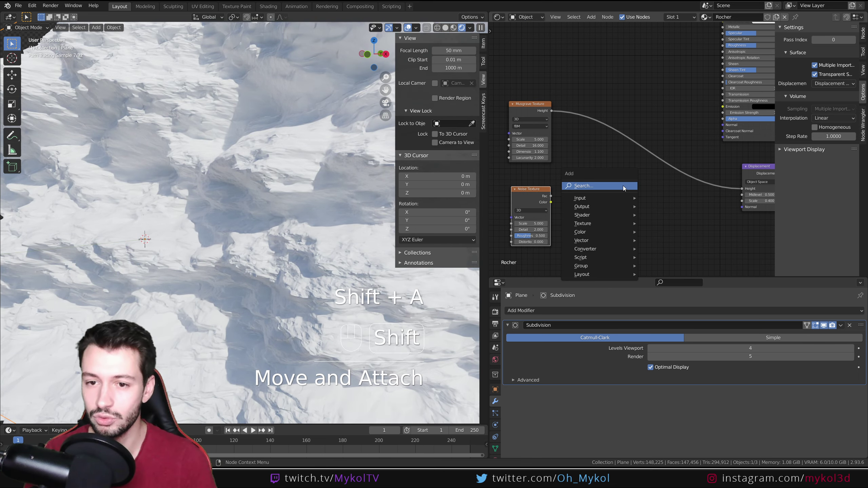
left_click(622, 186)
type("add")
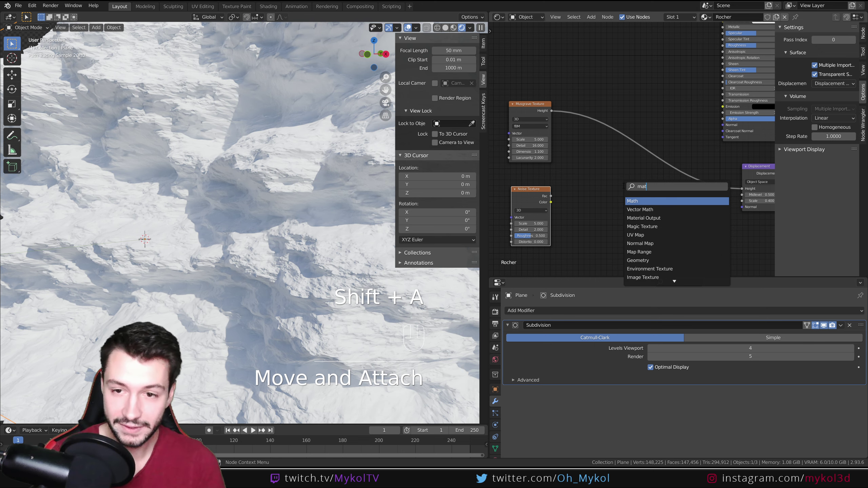
key("Return")
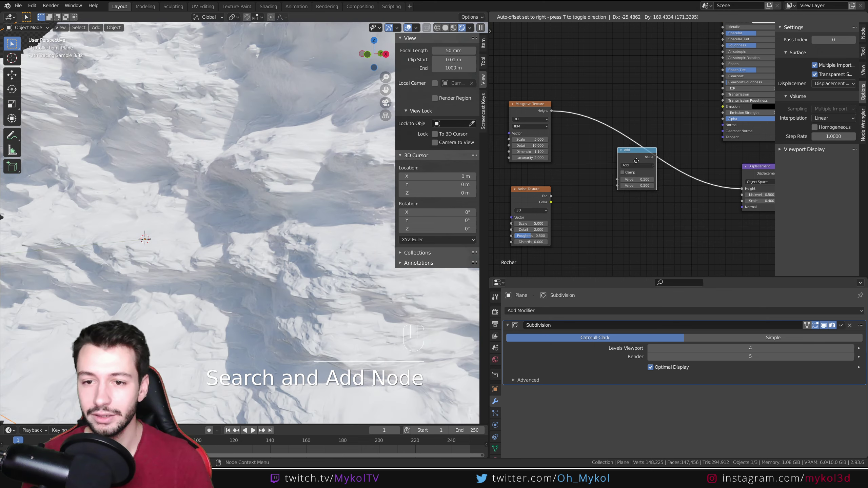
left_click(636, 158)
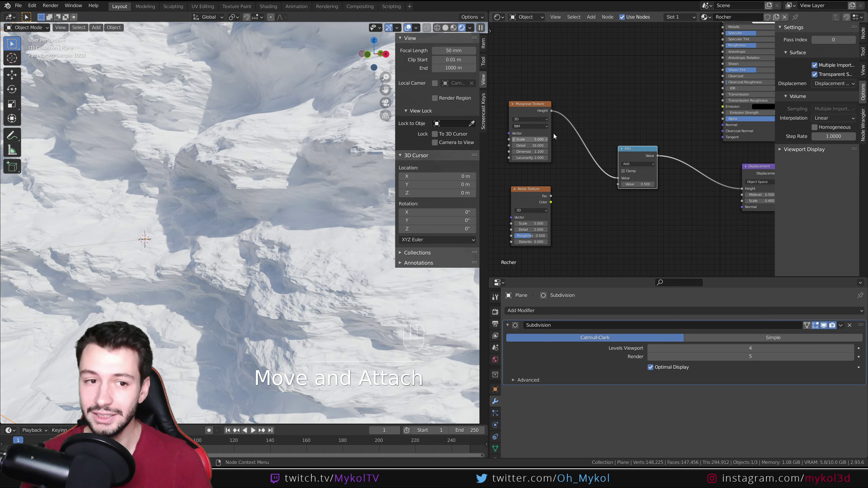
left_click_drag(551, 196, 617, 185)
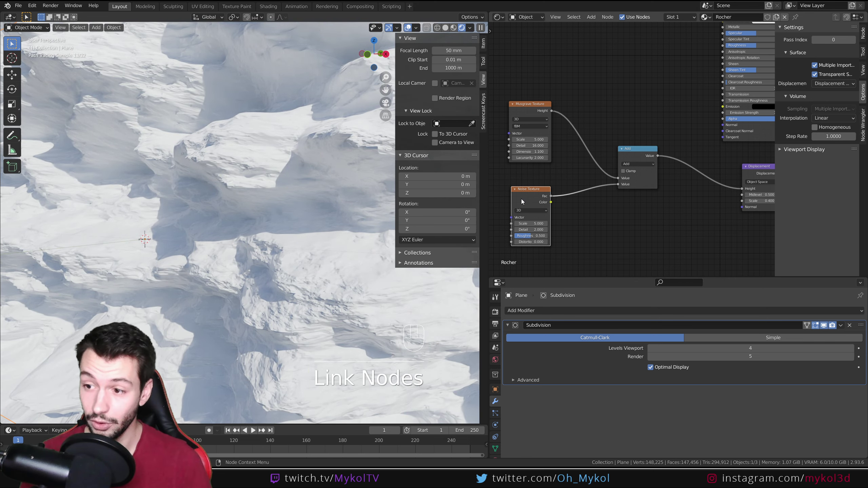
Step: Set the Noise Texture's Scale to 8, Detail to 16 and Roughness to 0.32, and check the rock surface
scroll(341, 260, "up", 3)
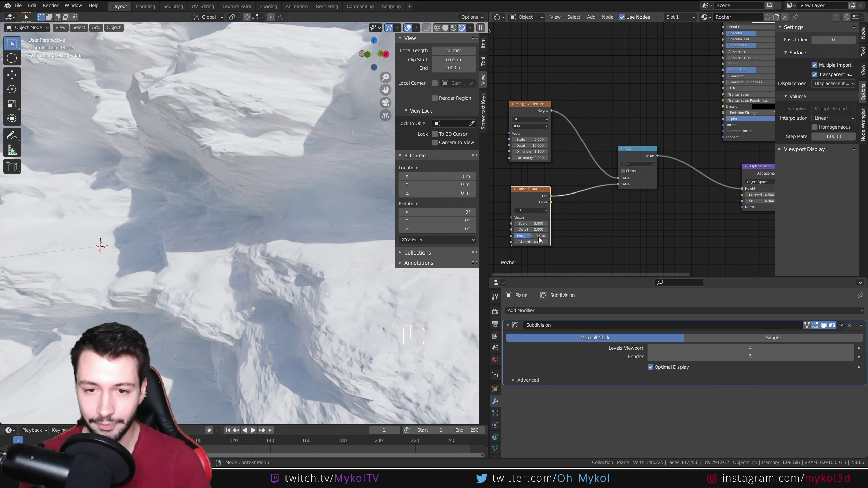
key("Return")
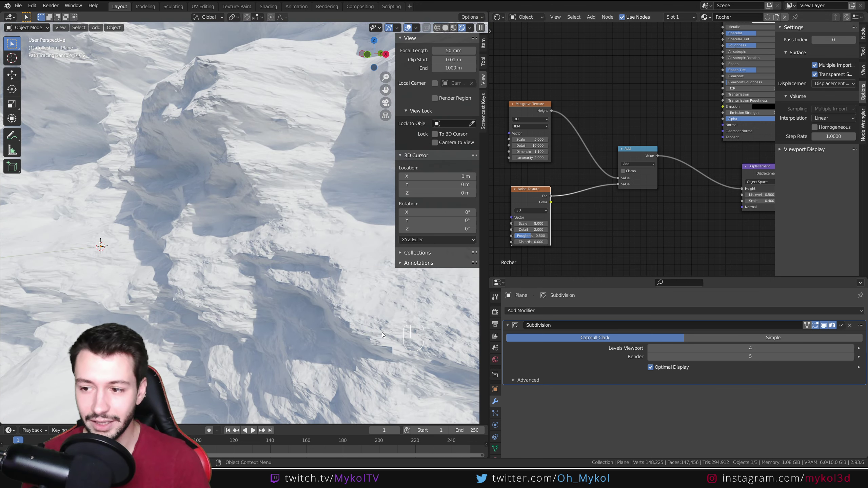
left_click_drag(530, 229, 601, 230)
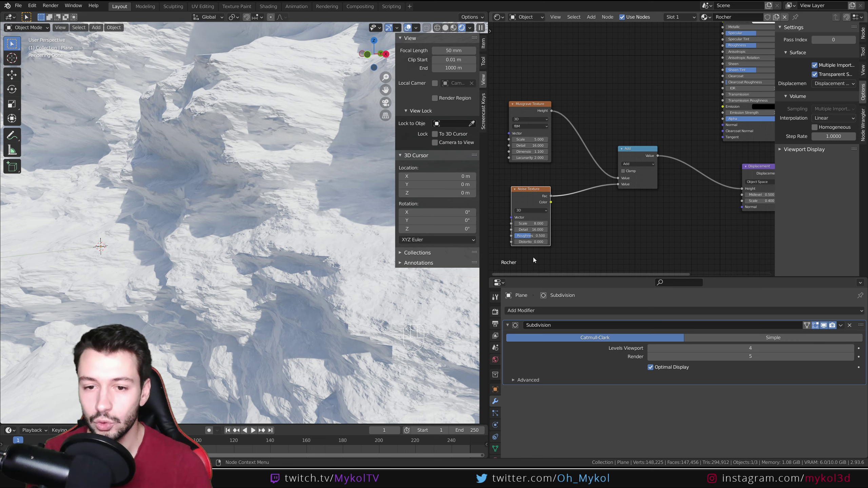
mouse_move(531, 236)
left_mouse_down()
mouse_move(514, 235)
mouse_move(522, 236)
left_mouse_up()
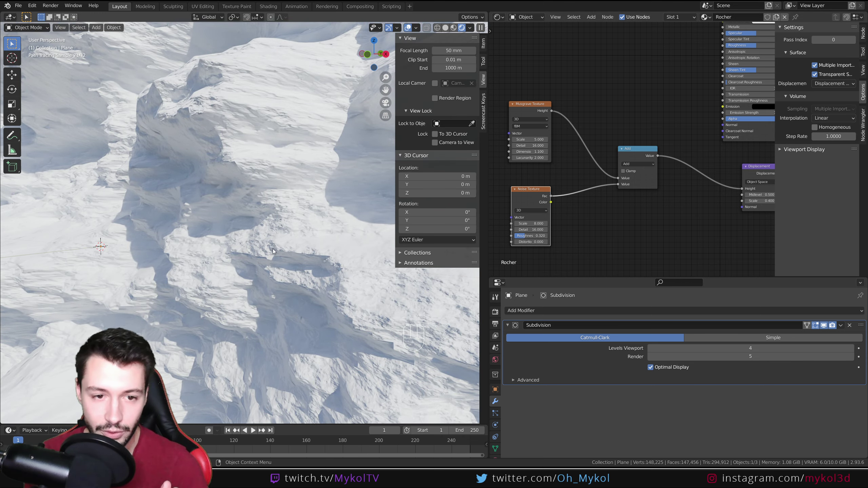
scroll(298, 282, "down", 3)
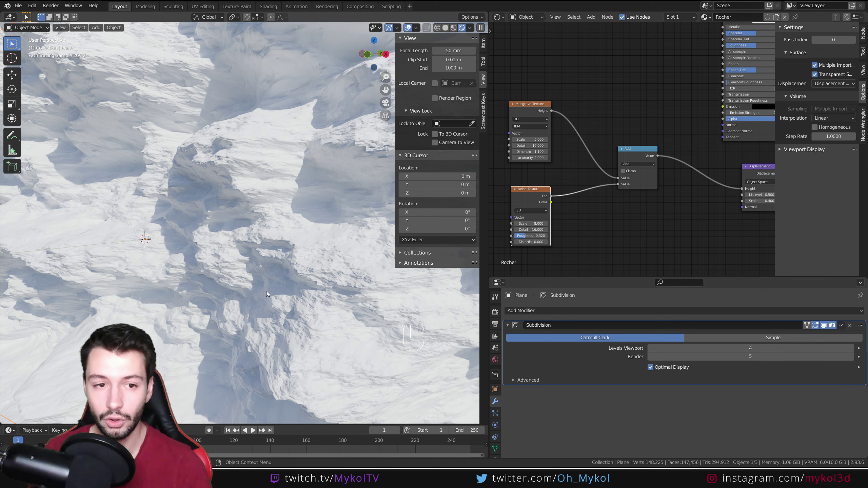
scroll(246, 278, "down", 3)
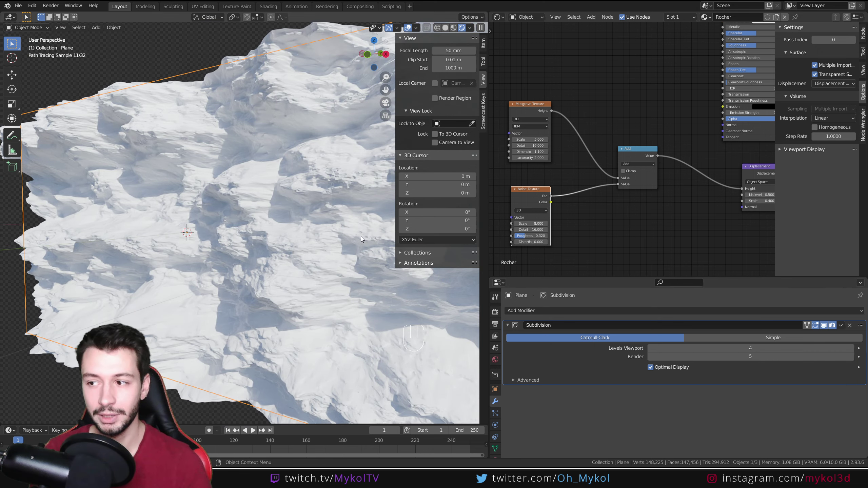
Step: Add a Bump node with the Add node's value as its Height and link its Normal to the Principled BSDF's Normal
mouse_move(639, 213)
middle_mouse_down()
mouse_move(619, 223)
mouse_move(643, 221)
middle_mouse_up()
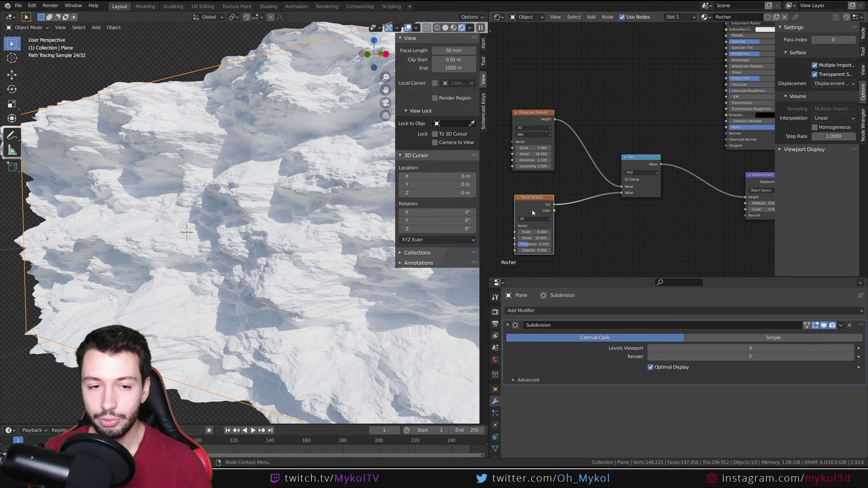
left_click_drag(638, 163, 604, 148)
left_click(649, 118)
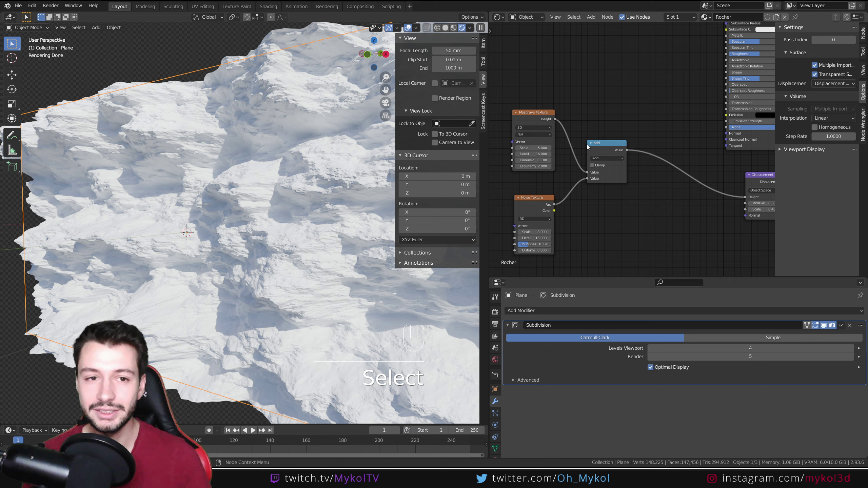
key("shift+a")
mouse_move(663, 80)
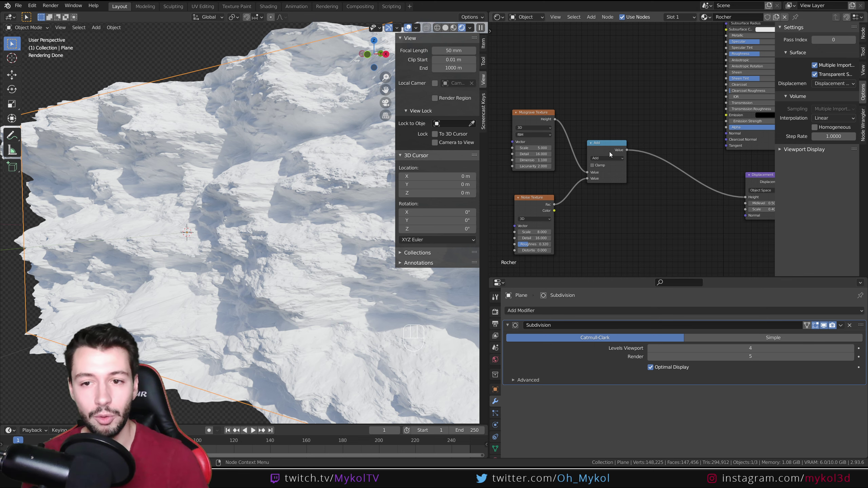
left_click_drag(626, 150, 656, 135)
key("shift+a")
type("b")
key("Return")
left_click(675, 113)
left_click_drag(695, 107, 726, 135)
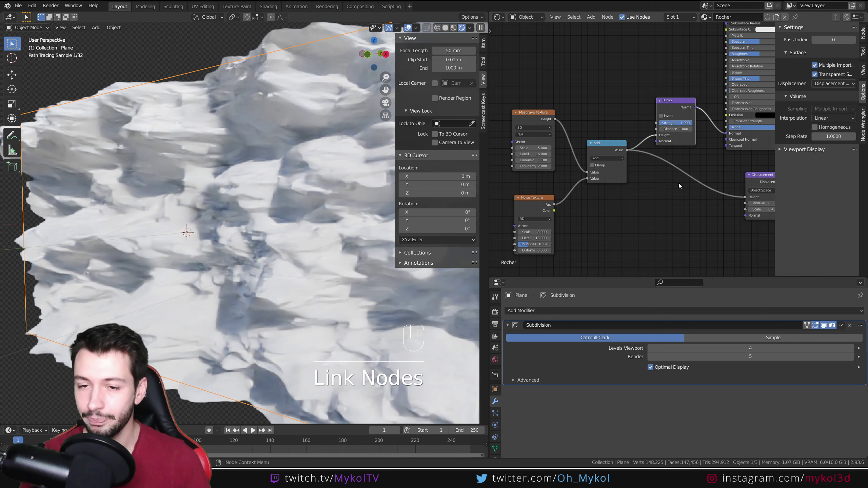
Step: Set the Bump node's Strength to 0.1 and inspect the rock surface
left_click(672, 124)
type("0")
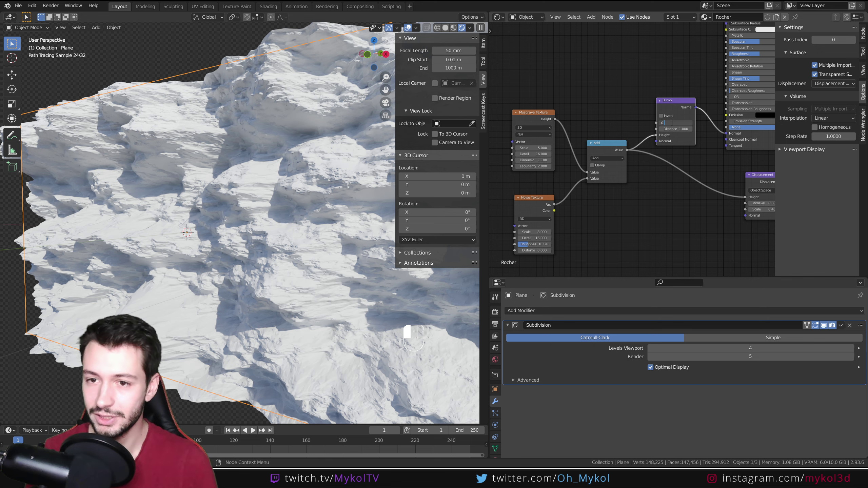
type(".1")
key("Return")
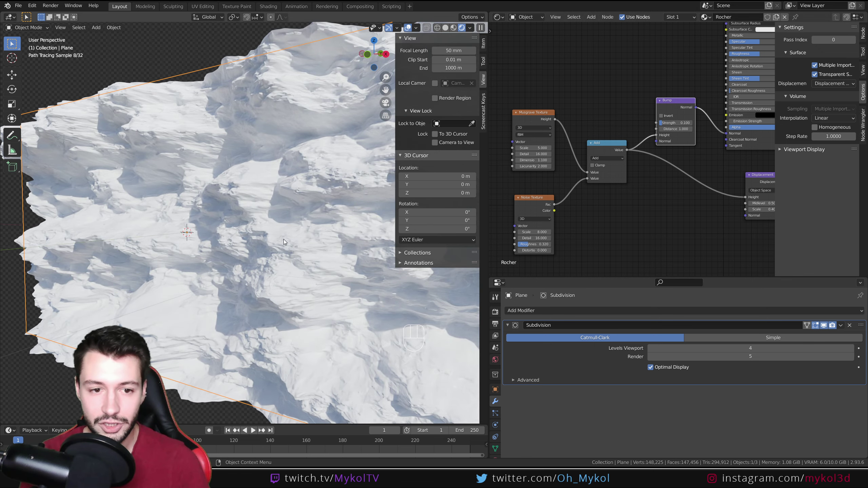
scroll(285, 240, "up", 2)
Step: Set the Principled BSDF's Clearcoat to 0.575, Roughness to about 0.25 and Specular to about 0.64
middle_click_drag(596, 84, 577, 133)
mouse_move(640, 152)
left_mouse_down()
mouse_move(648, 152)
mouse_move(620, 154)
left_mouse_up()
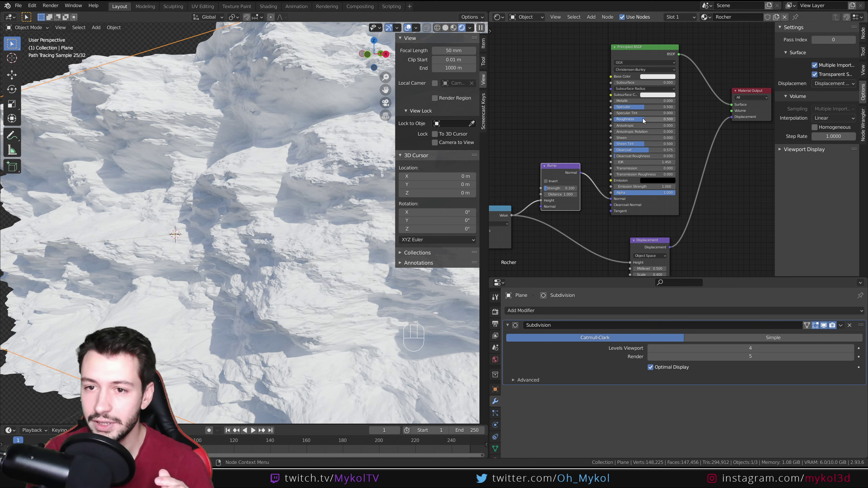
left_click_drag(644, 120, 628, 120)
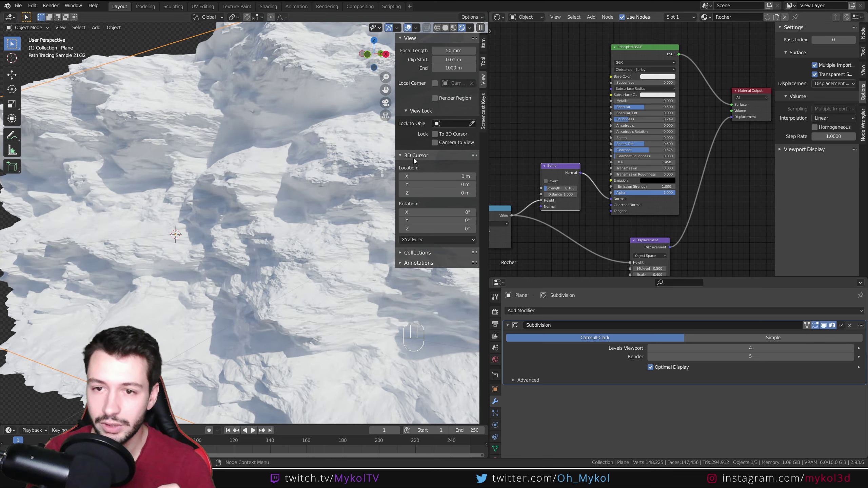
left_click_drag(645, 109, 653, 108)
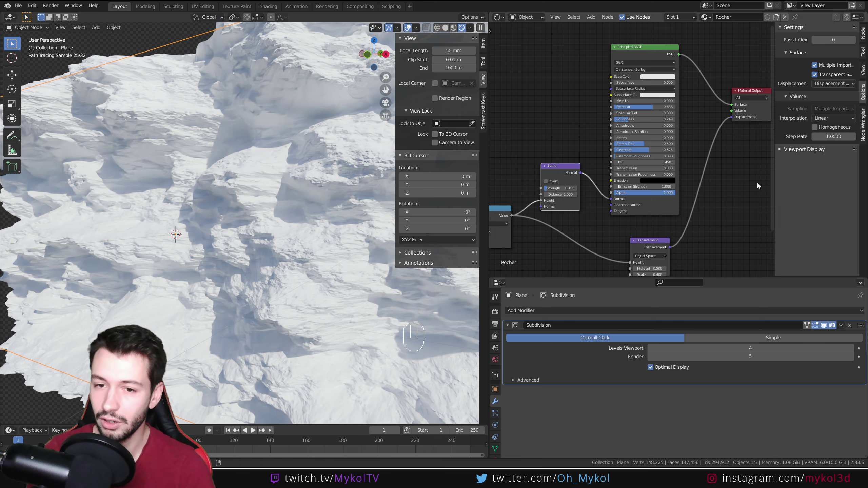
Step: Move the Musgrave Texture, Noise Texture and Add nodes together farther from the Bump node to make room
middle_click_drag(514, 179, 594, 120)
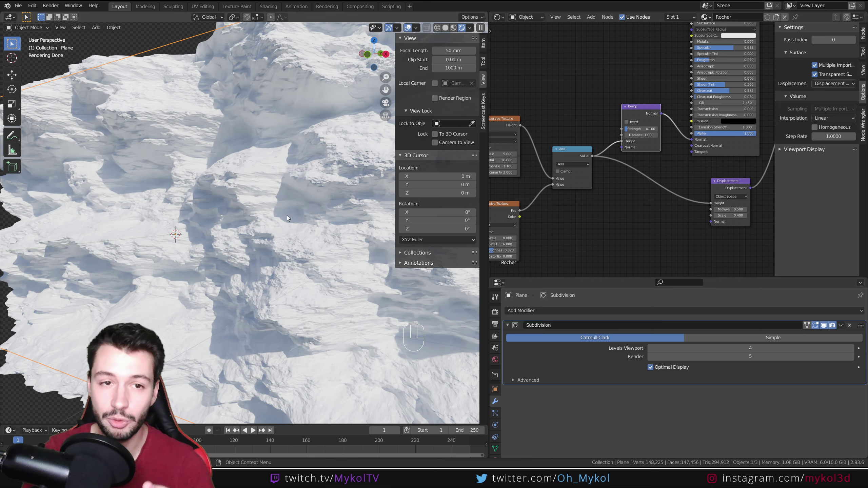
scroll(254, 169, "down", 2)
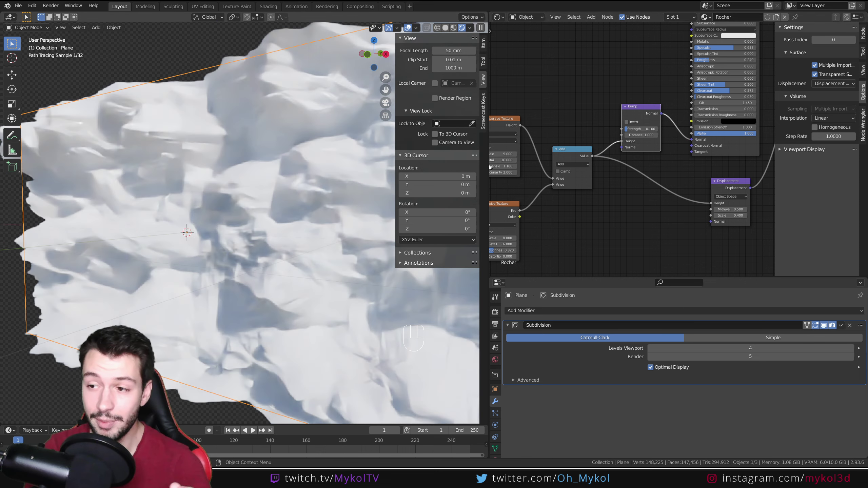
scroll(556, 113, "down", 1)
middle_click_drag(556, 116, 634, 124)
left_click_drag(547, 113, 679, 261)
left_click_drag(635, 171, 552, 172)
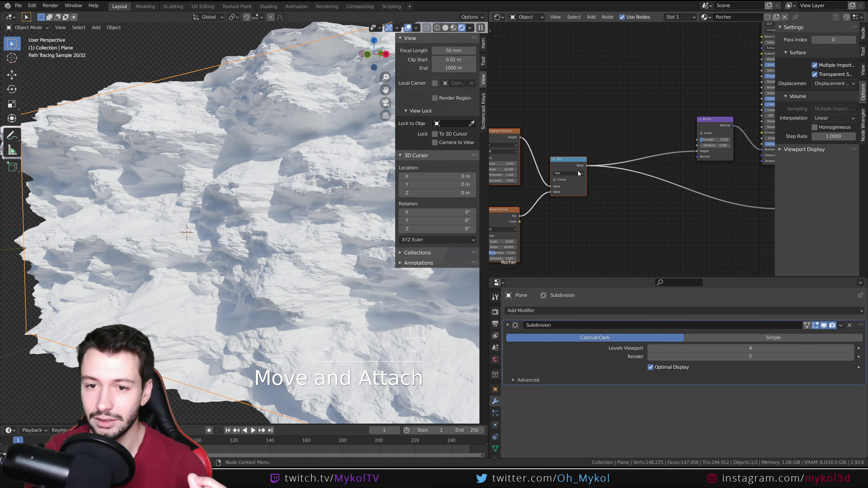
Step: Preview the Add, Musgrave Texture and Noise Texture outputs on the plane, and return to the Principled BSDF
middle_click_drag(575, 119, 516, 144)
left_click(506, 187, "ctrl+shift")
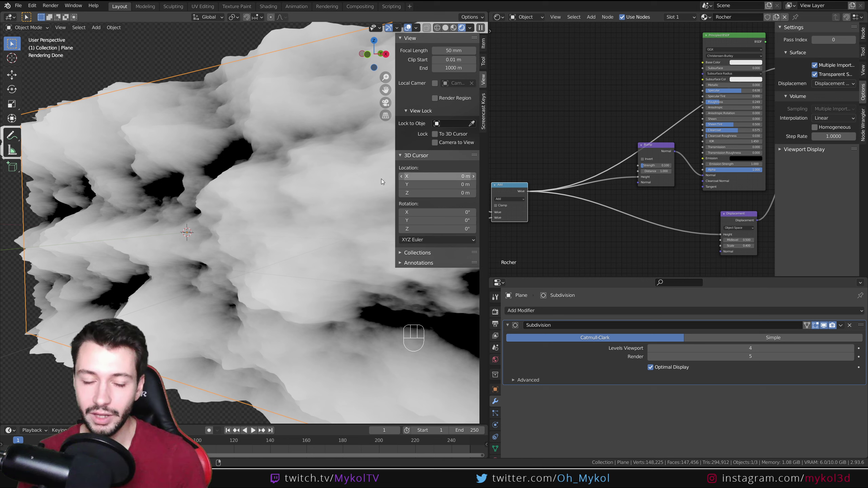
middle_click_drag(499, 243, 607, 176)
left_click(549, 95, "ctrl+shift")
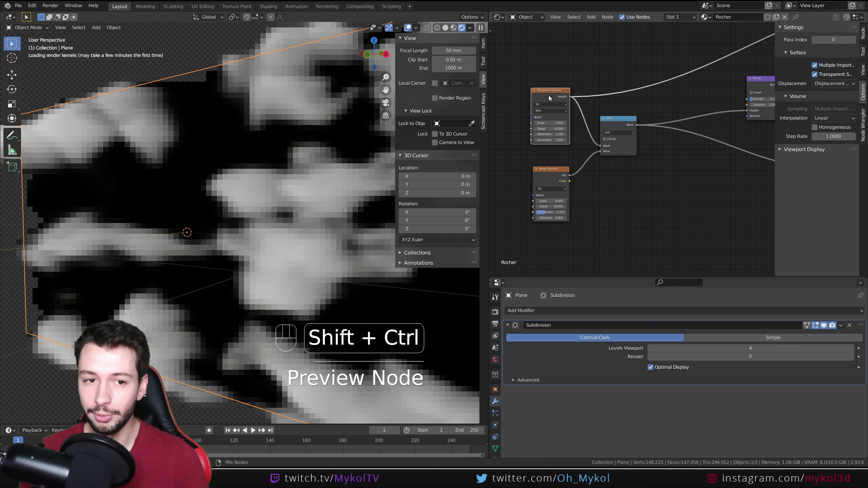
left_click(550, 172, "ctrl+shift")
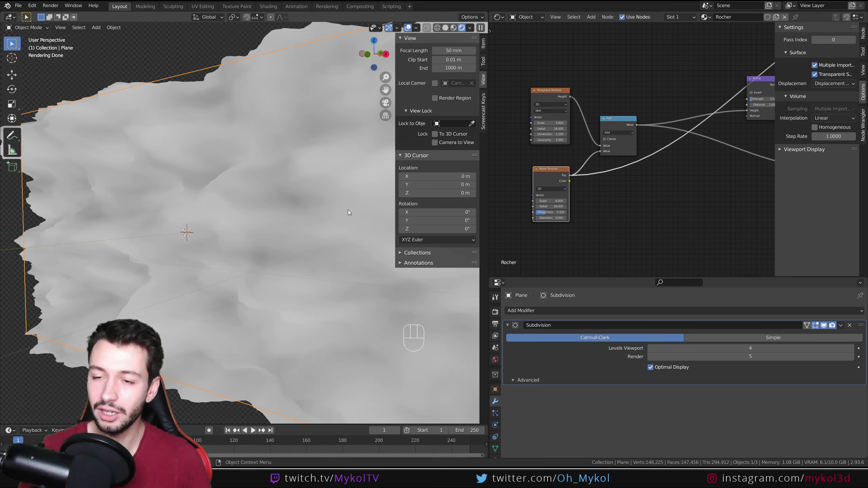
middle_click_drag(702, 177, 676, 62)
left_click(693, 57, "ctrl+shift")
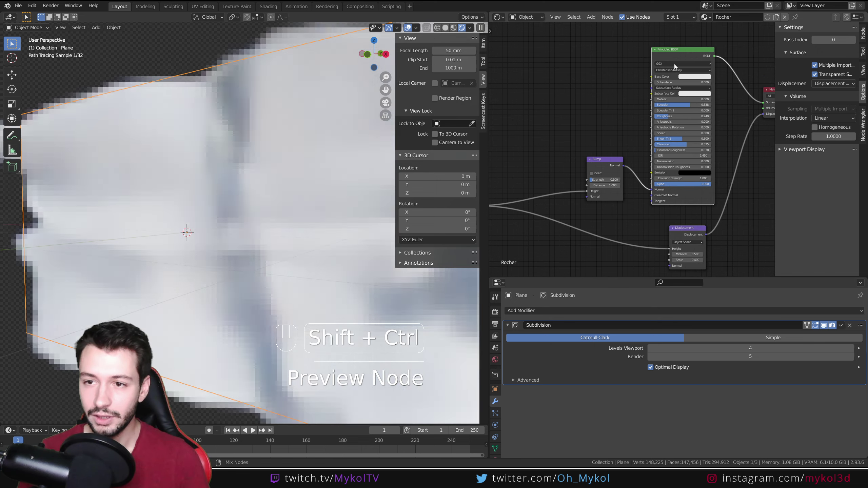
Step: Add a MixRGB node with the Add node's value as its Fac and link its Color to the Principled BSDF's Base Color
scroll(656, 78, "left", 5, "ctrl")
key("shift+a")
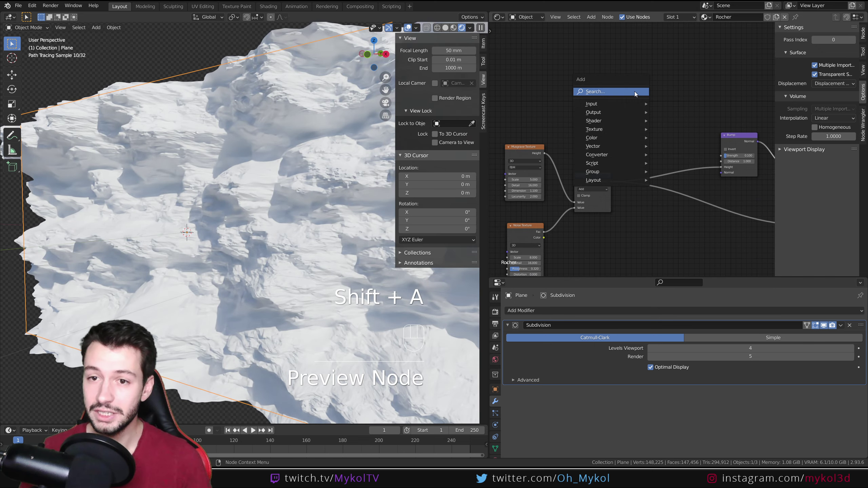
type("mix")
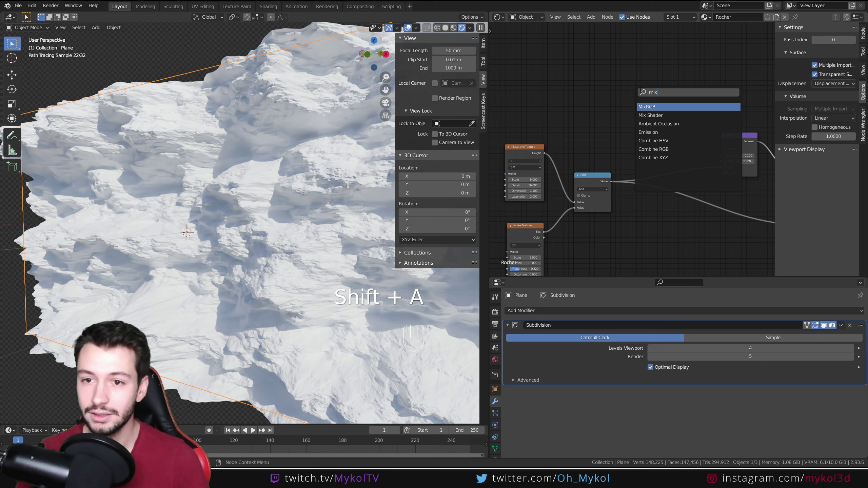
key("Return")
left_click(679, 76)
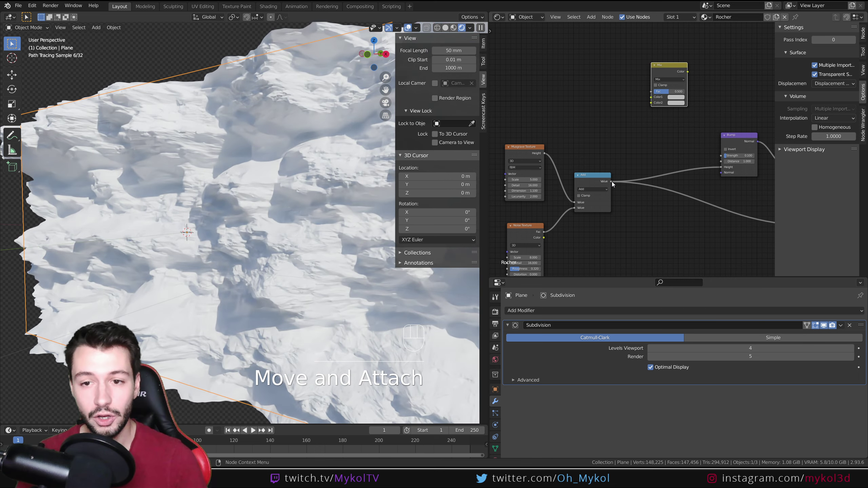
left_click(627, 154)
left_click_drag(628, 156, 651, 91)
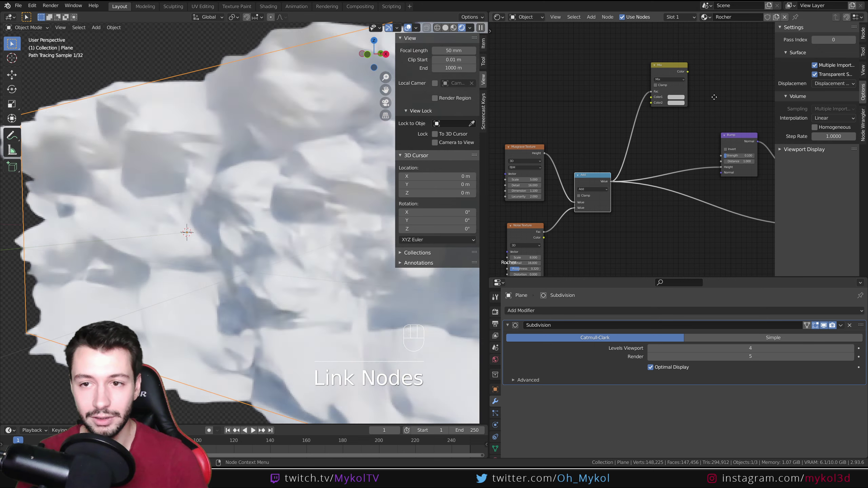
middle_click_drag(713, 96, 625, 118)
left_click_drag(598, 94, 696, 74)
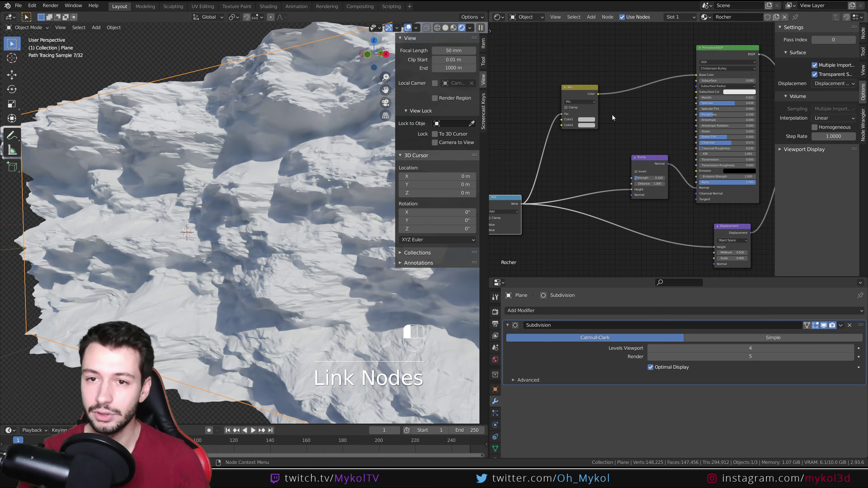
Step: Try black as the MixRGB node's Color2 and undo the change
left_click(586, 120)
left_click_drag(622, 60, 623, 88)
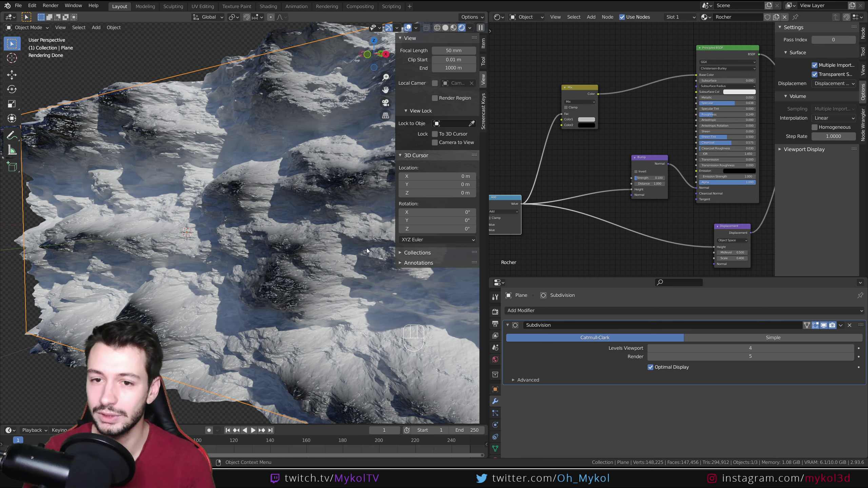
key("ctrl+z")
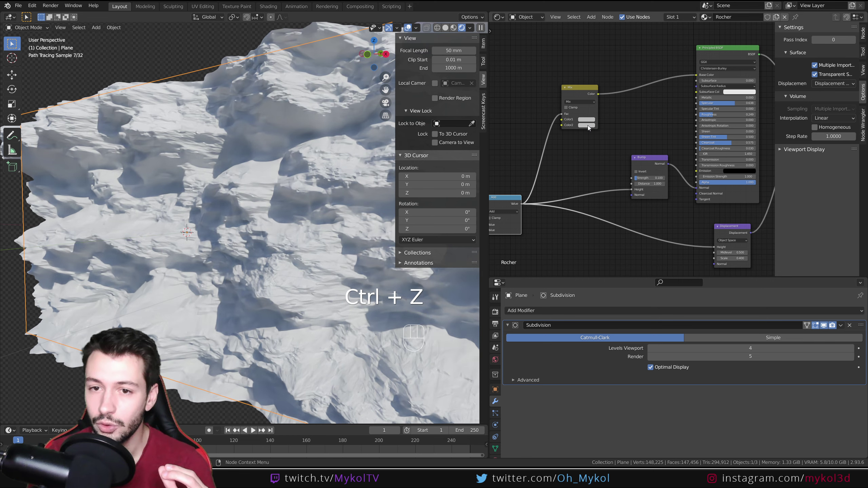
Step: Set the MixRGB node's Color1 to a grey-brown and its Color2 to a light pinkish beige
left_click(587, 125)
left_click(598, 70)
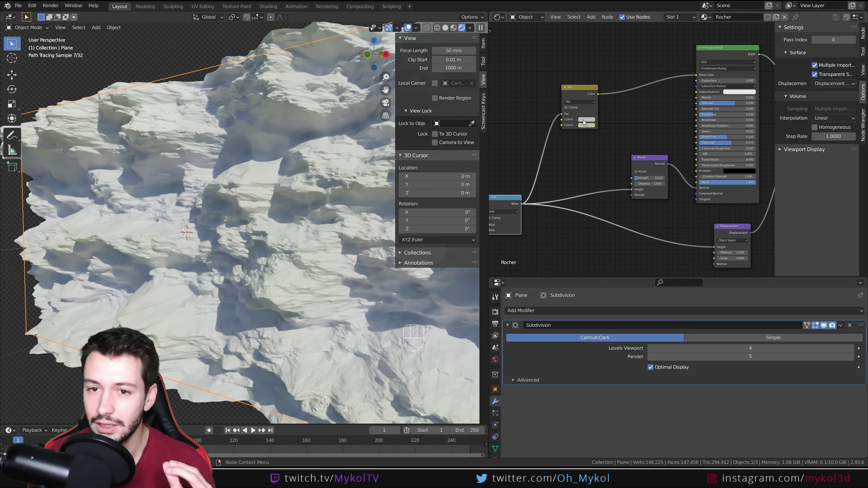
left_click(584, 119)
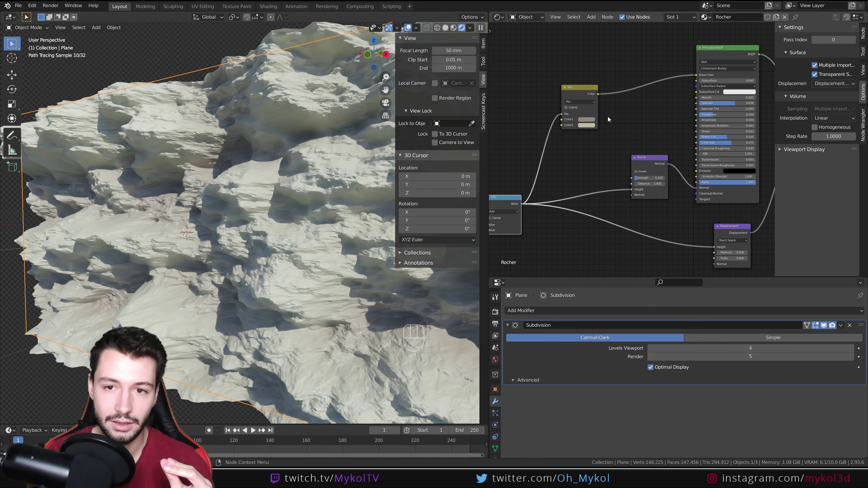
left_click(586, 119)
left_click_drag(598, 70, 599, 72)
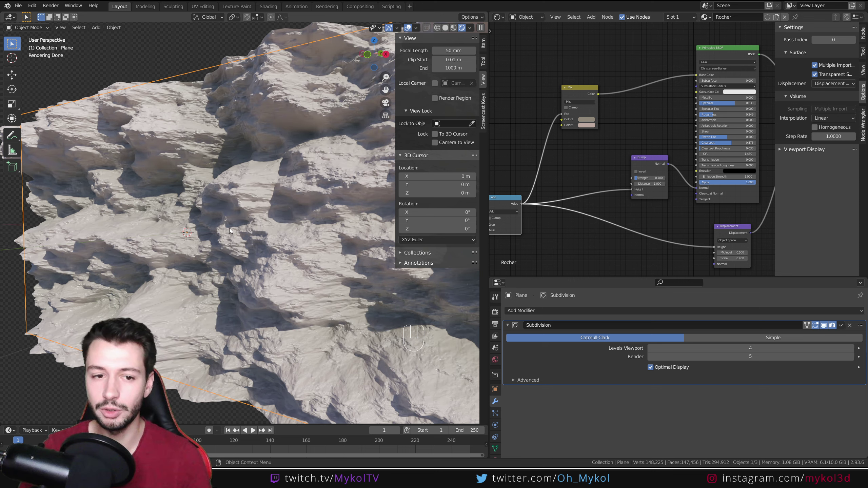
Step: Switch the viewport to the camera view, render the rock plane and close the finished render
key("z")
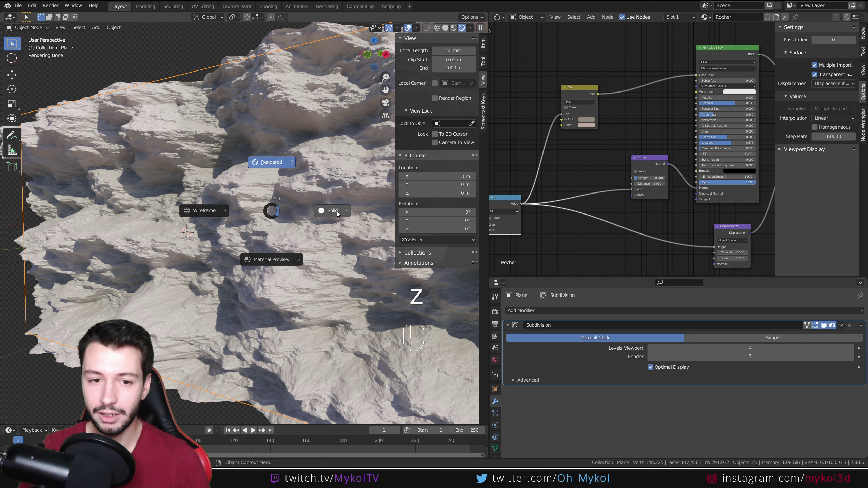
left_click(335, 212)
key("KP_0")
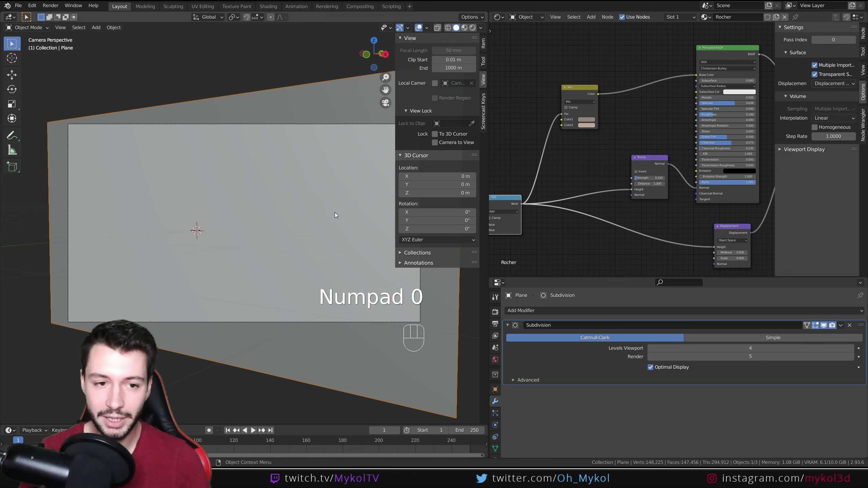
left_click(473, 28)
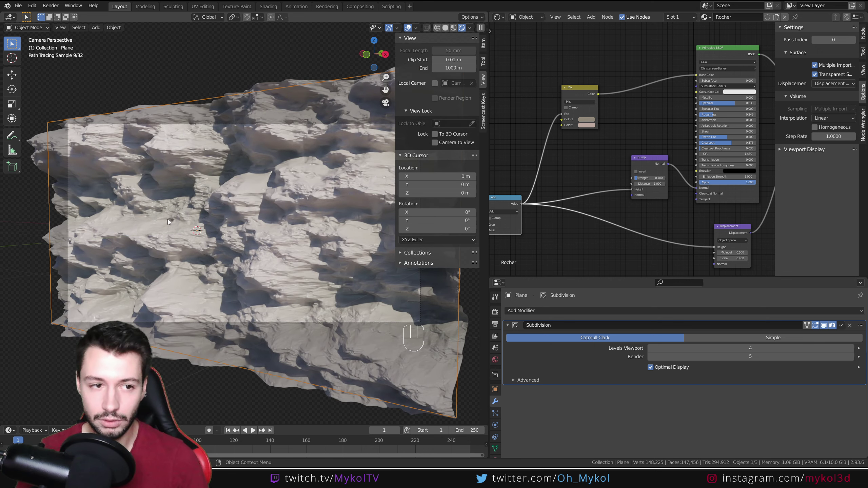
key("F12")
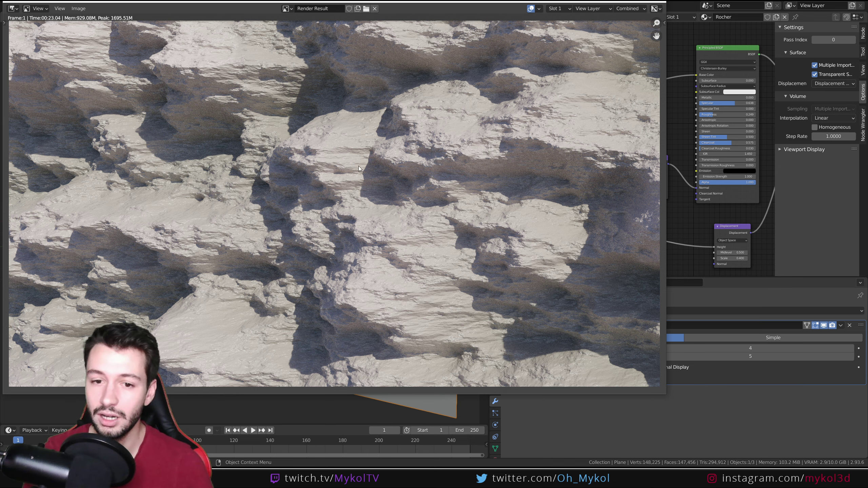
left_click(659, 2)
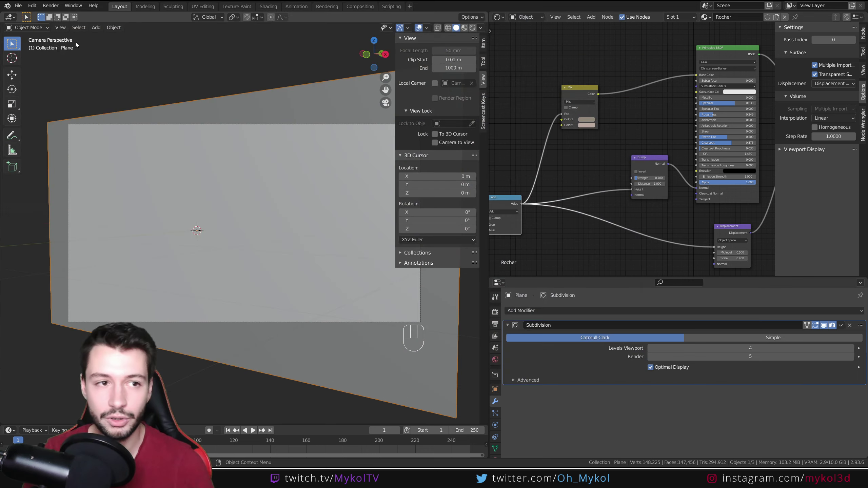
Step: Turn the 3D viewport area into the Compositor, widen it and enable compositing nodes
left_click(11, 16)
left_click(27, 68)
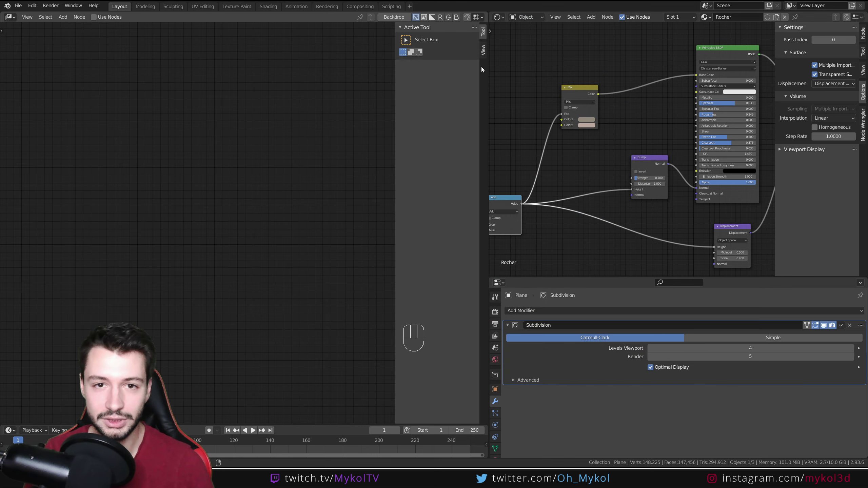
left_click_drag(489, 69, 741, 72)
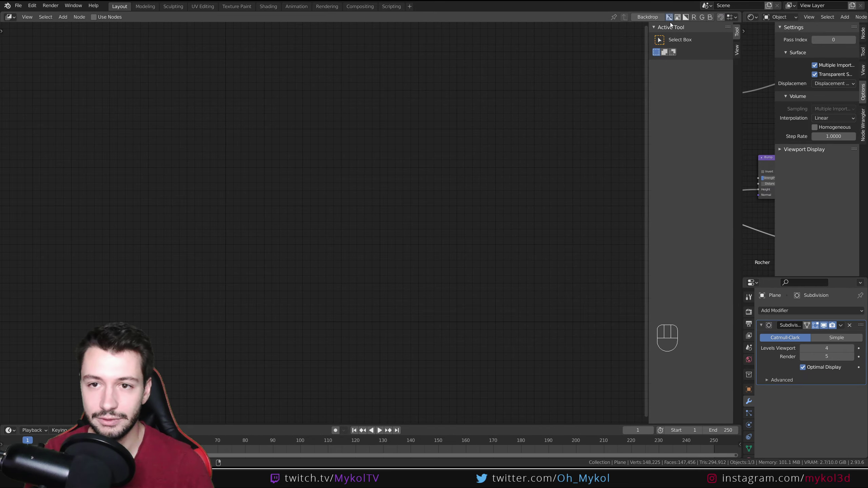
left_click(94, 17)
Step: Add a Viewer node below the Composite node
key("shift+a")
left_click(462, 272)
type("vie")
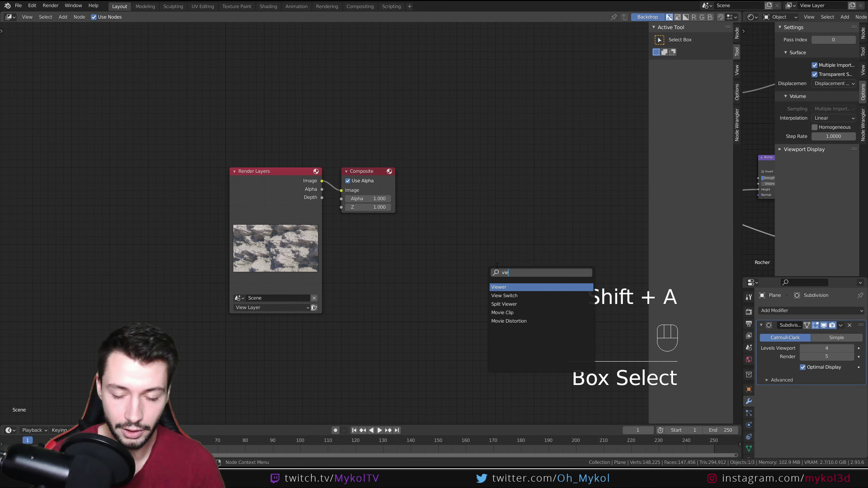
key("Return")
left_click(404, 274)
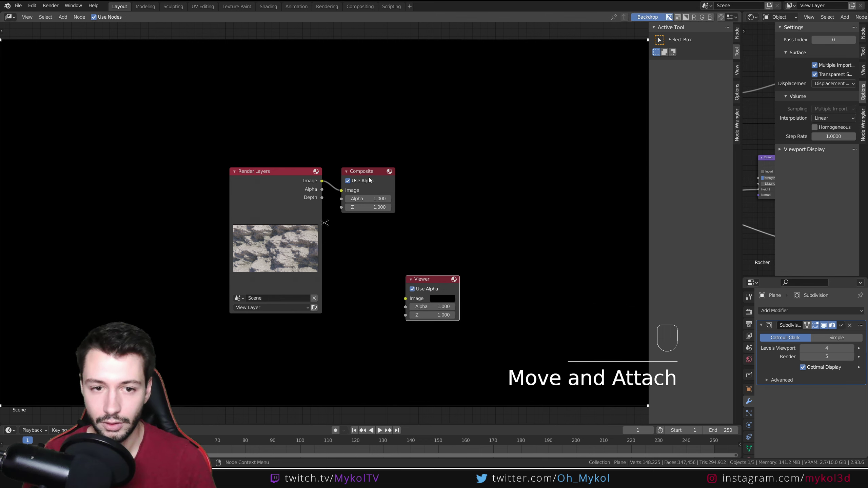
Step: Spread the Render Layers and Composite nodes apart and link the Render Layers Image to the Viewer
left_click_drag(368, 174, 507, 109)
left_click_drag(268, 179, 92, 175)
left_click_drag(146, 177, 477, 312)
Step: Insert a Color Balance node on the link between Render Layers and Viewer
key("shift+a")
left_click(365, 250)
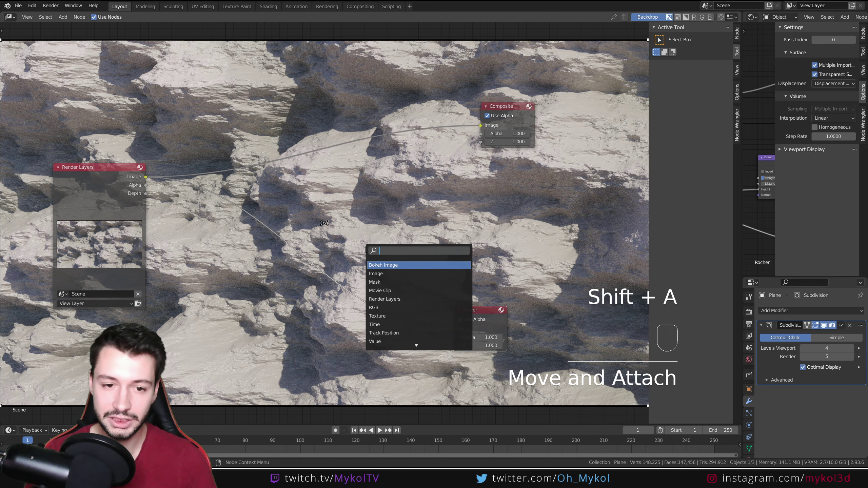
type("colo")
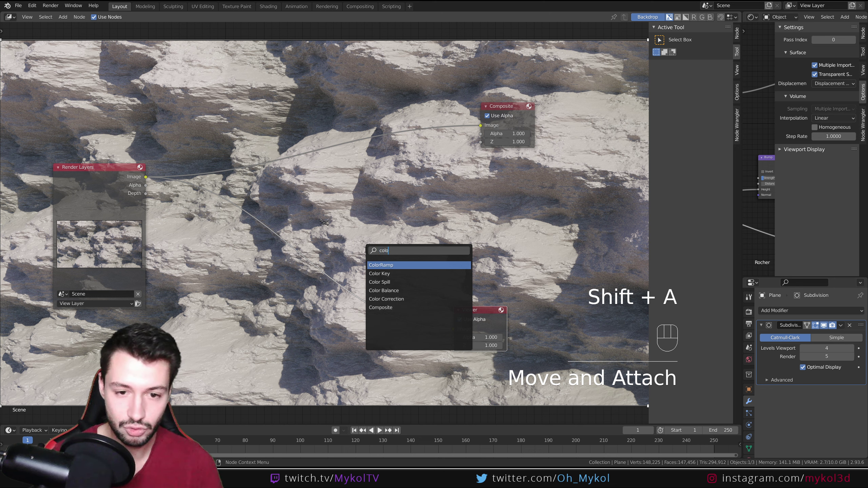
left_click(389, 290)
left_click(284, 261)
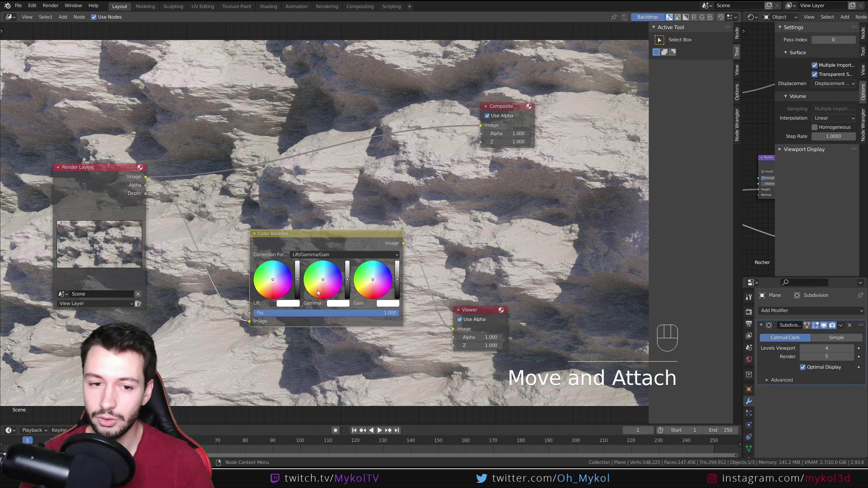
Step: Tint the Color Balance Lift toward light blue and slightly raise the Gain brightness
left_click_drag(274, 279, 325, 277)
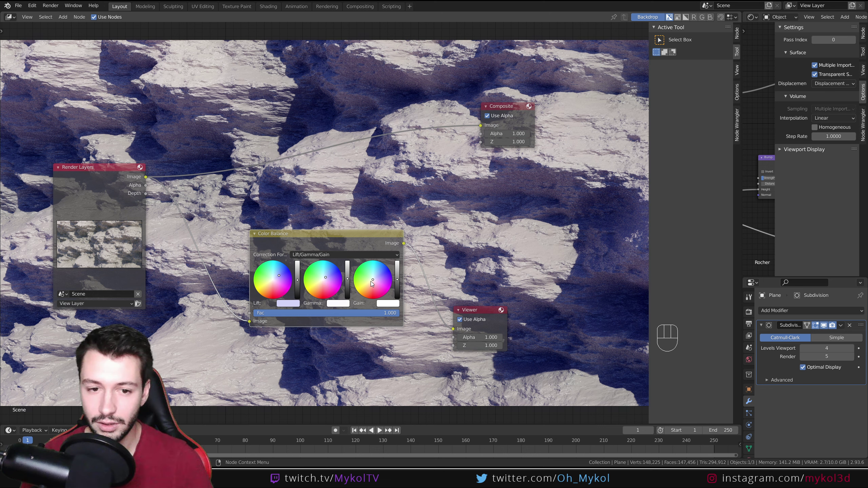
left_click_drag(398, 280, 376, 282)
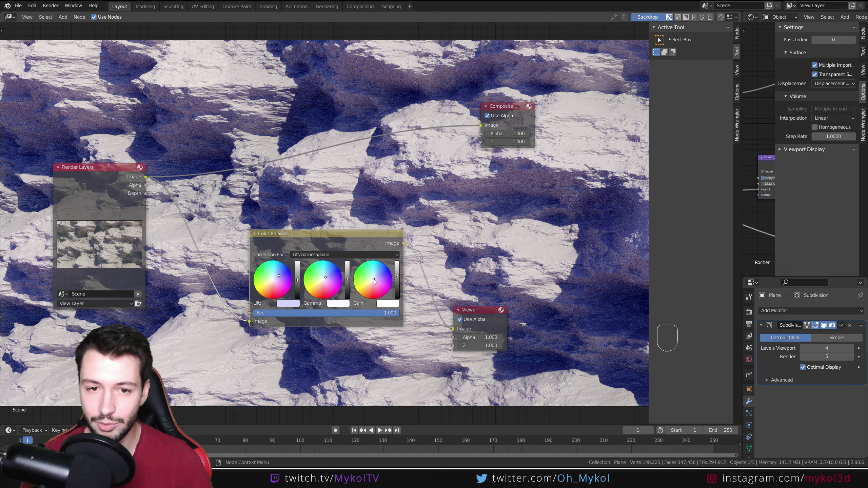
left_click_drag(125, 188, 109, 193)
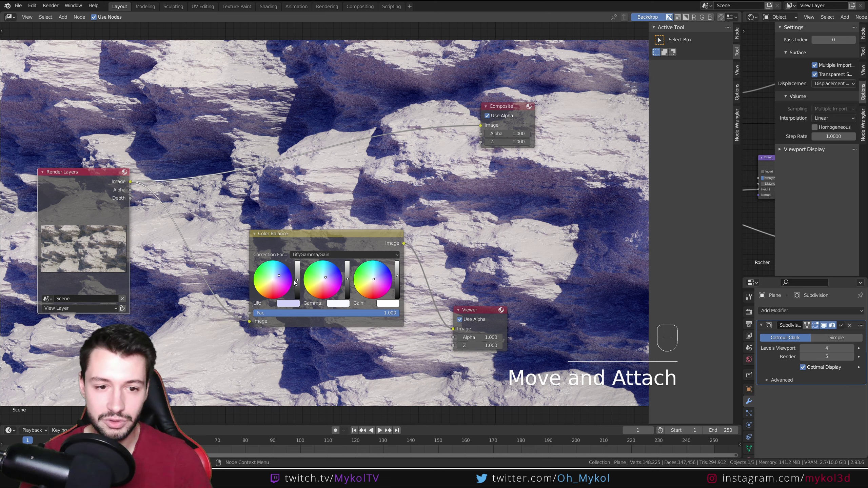
left_click_drag(279, 277, 278, 275)
Step: Insert a Denoise node between Color Balance and Viewer, and rearrange the Color Balance and Render Layers nodes around it
left_click_drag(324, 234, 256, 238)
key("shift+a")
type("denoise")
key("Return")
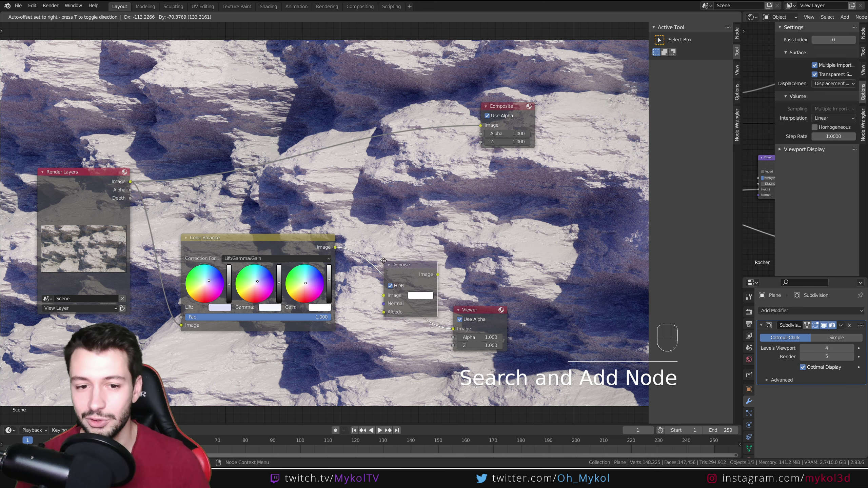
left_click(368, 260)
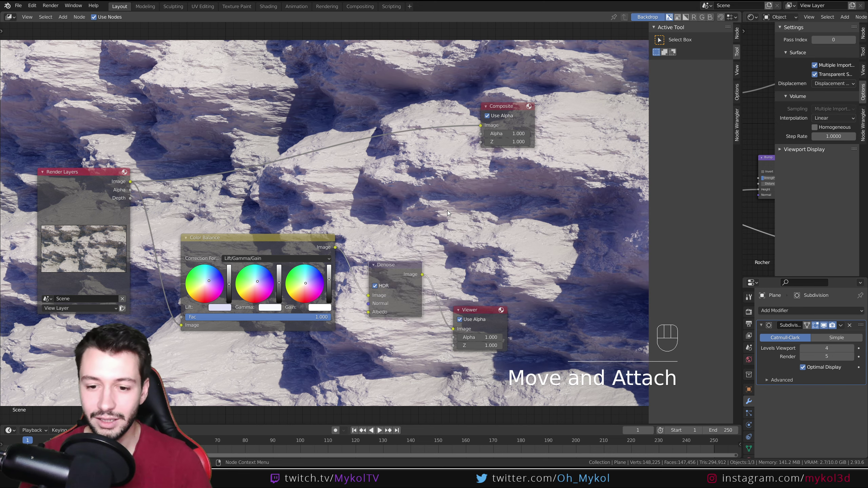
left_click_drag(260, 248, 259, 358)
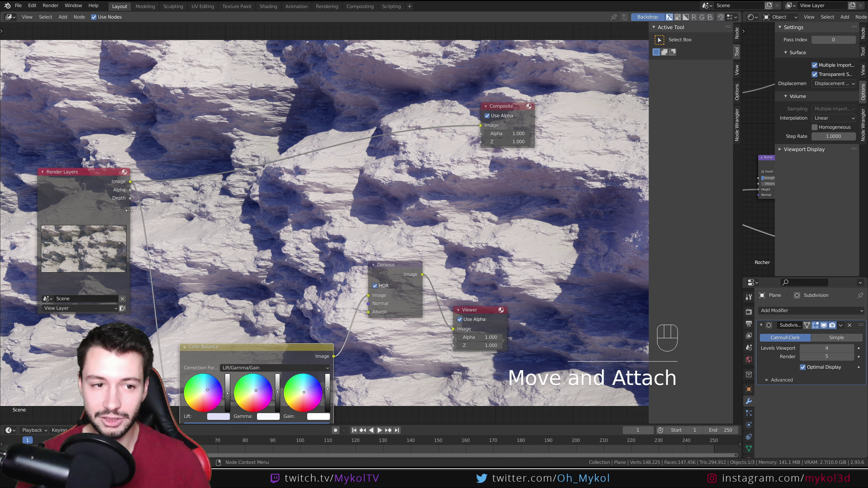
left_click_drag(75, 171, 52, 195)
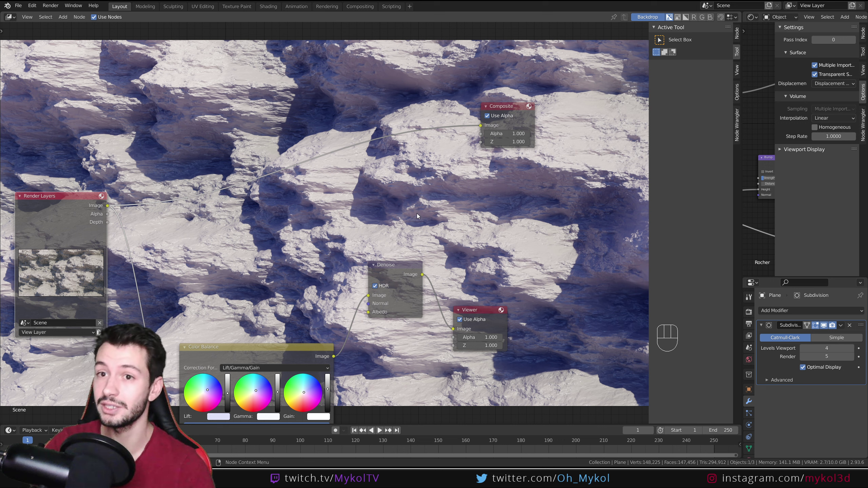
Step: Return the area to the 3D viewport and move the rock plane along the X axis, clear of the camera
left_click(10, 16)
left_click(32, 41)
middle_click_drag(285, 141, 379, 234)
scroll(355, 248, "down", 5)
middle_click_drag(348, 262, 362, 239)
key("g")
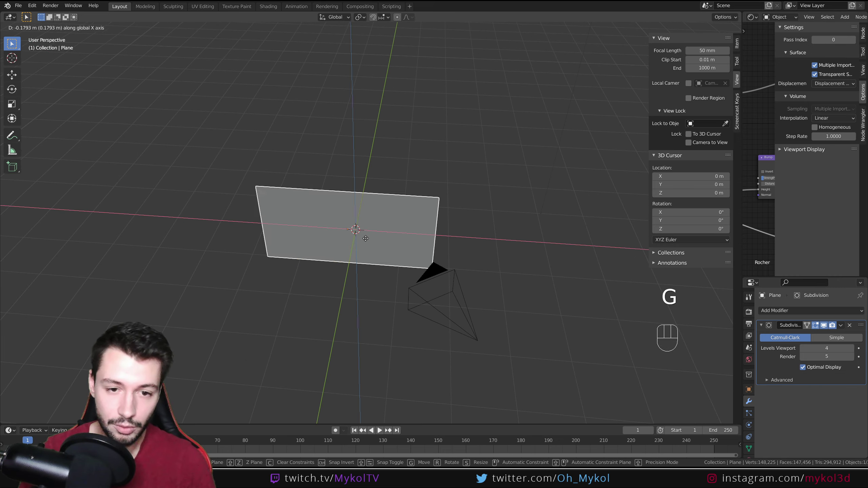
left_click(649, 246)
Step: Add a UV sphere at the world origin
key("shift+a")
mouse_move(475, 207)
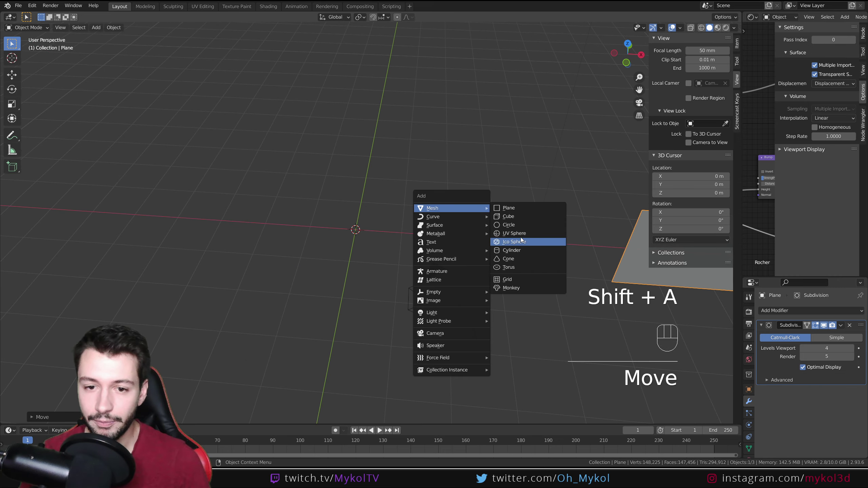
left_click(524, 233)
middle_click_drag(407, 230, 421, 226)
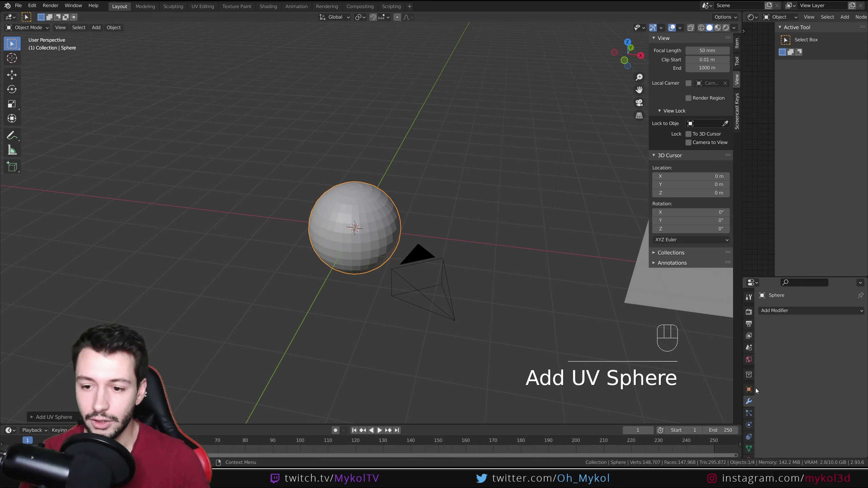
Step: Add a Subdivision Surface modifier to the sphere with a render level of 6
left_click(777, 310)
left_click(791, 309)
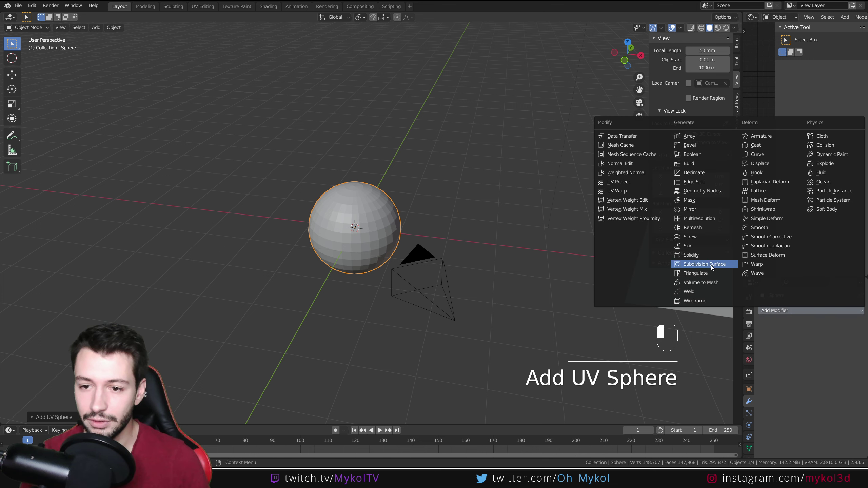
left_click(697, 265)
left_click(828, 357)
type("6")
key("Return")
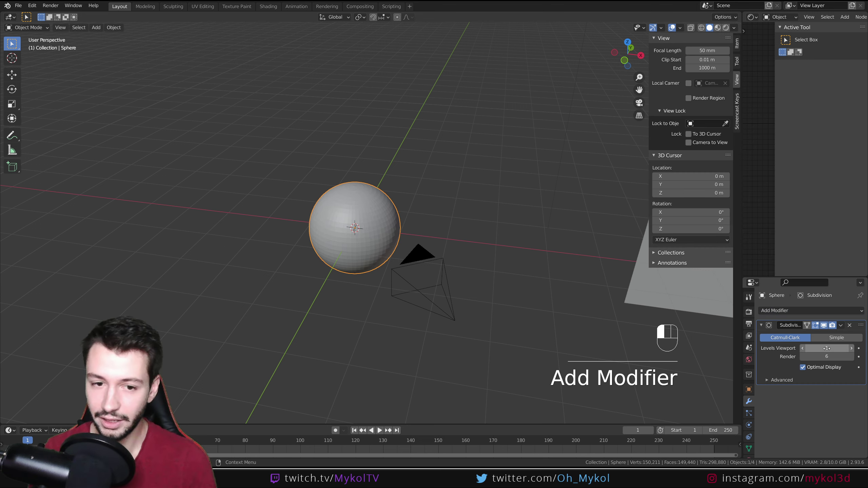
Step: Move the sphere toward the middle of the camera frame, keeping its original scale
key("KP_0")
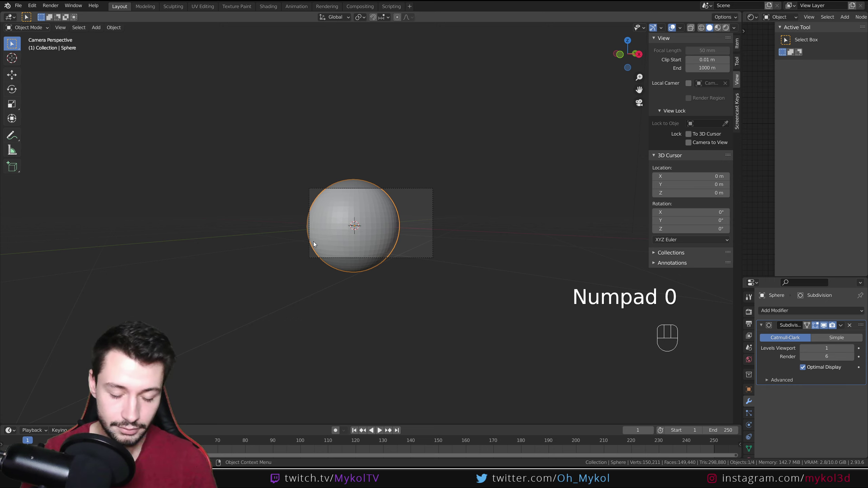
key("g")
left_click(343, 244)
key("s")
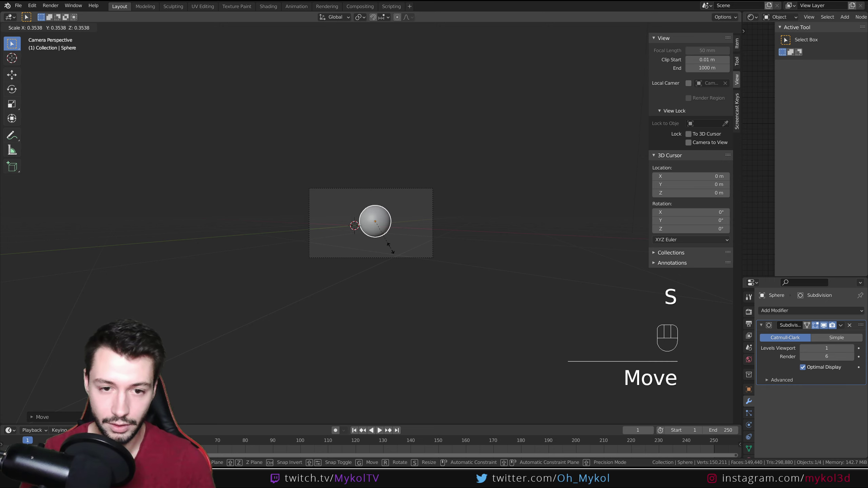
right_click(398, 251)
Step: Move the sphere farther from the camera and lower it slightly along Z to centre it in the camera frame
middle_click_drag(397, 251, 414, 326)
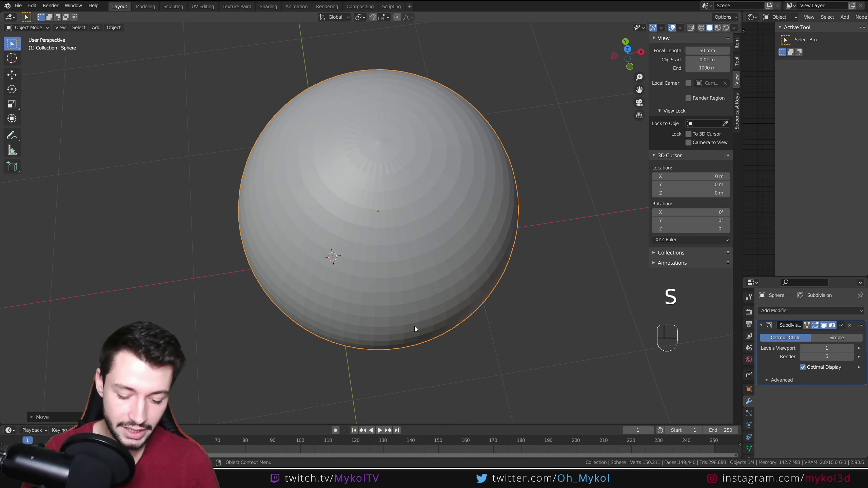
key("g")
key("g")
left_click(321, 190)
key("KP_0")
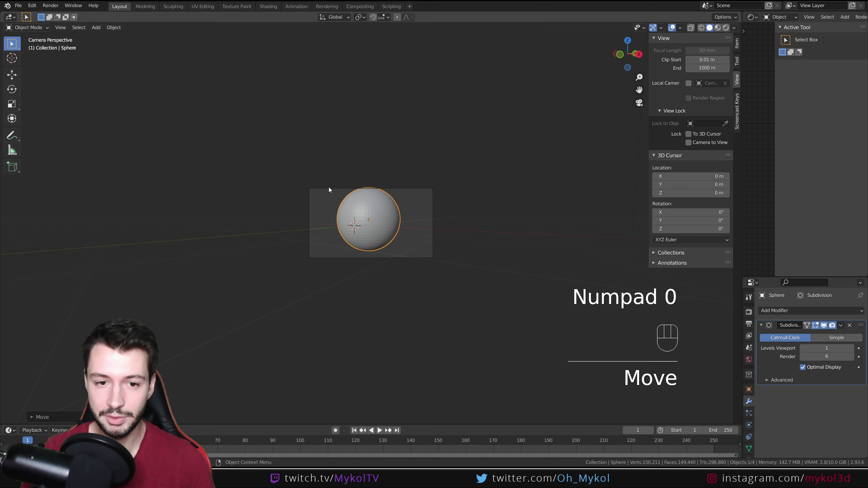
key("g")
key("z")
right_click(373, 220)
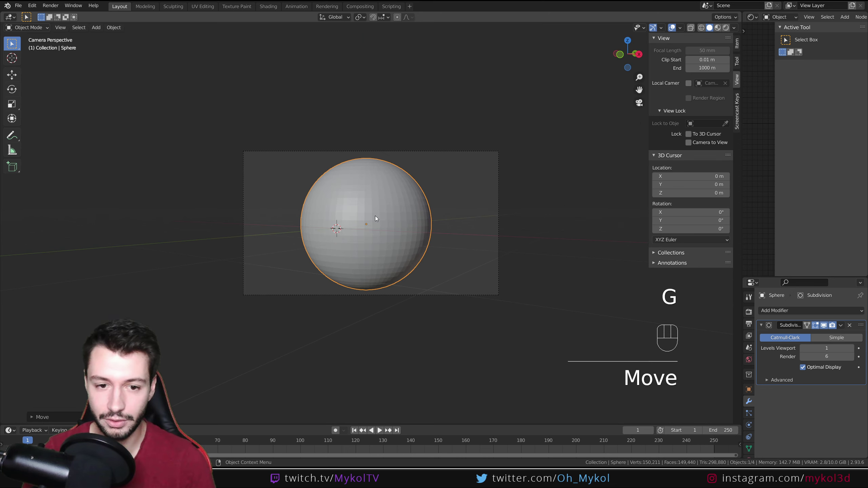
Step: Assign the existing Rocher material to the sphere
key("F12")
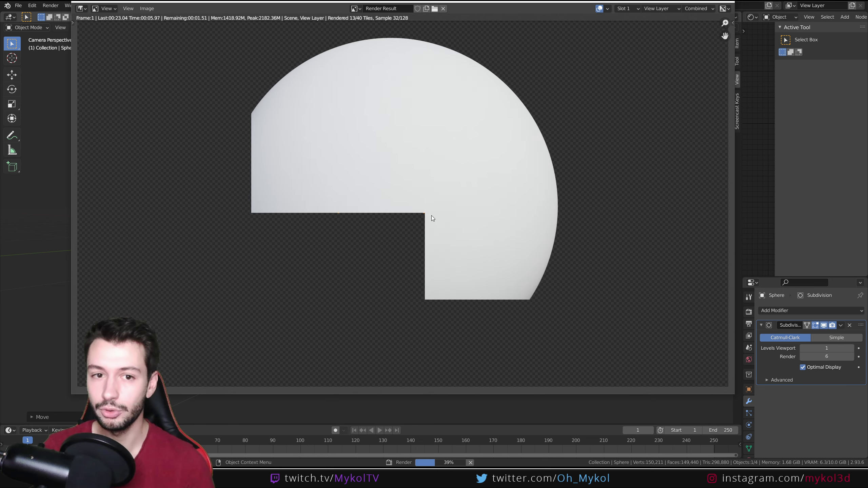
key("Escape")
scroll(749, 393, "down", 2)
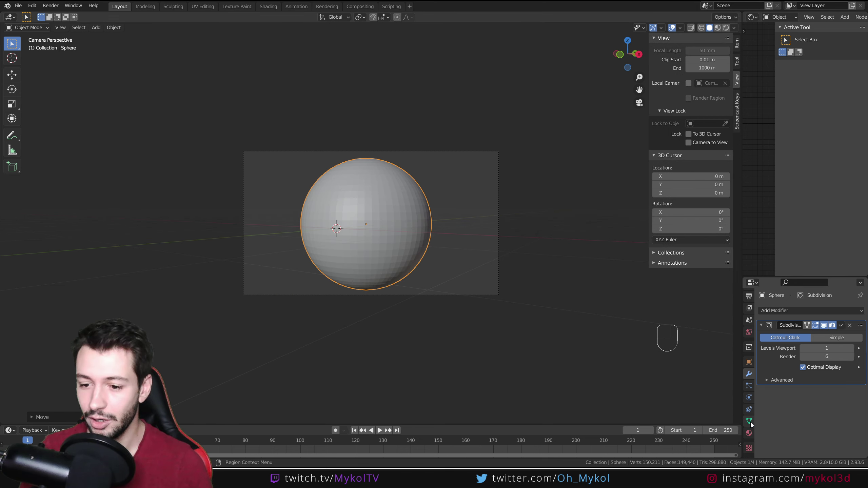
left_click(748, 432)
left_click(764, 338)
left_click(687, 360)
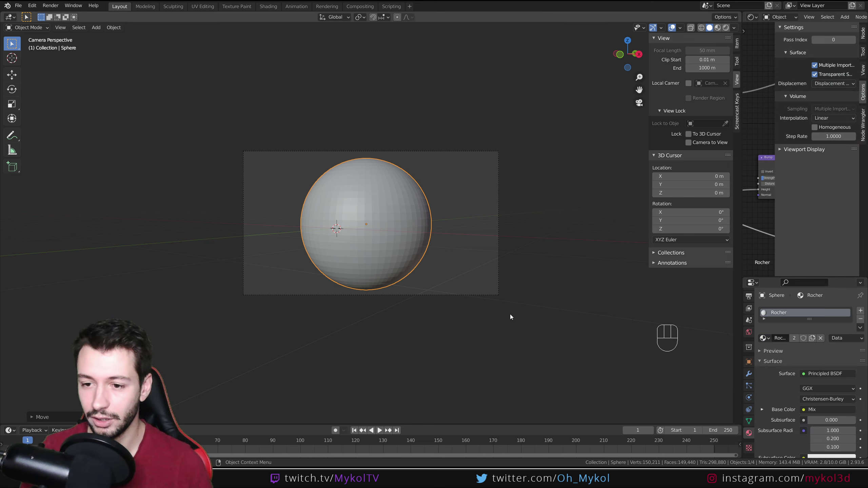
Step: Render the sphere with the Rocher material through the camera, inspect the image and close the render window
key("F12")
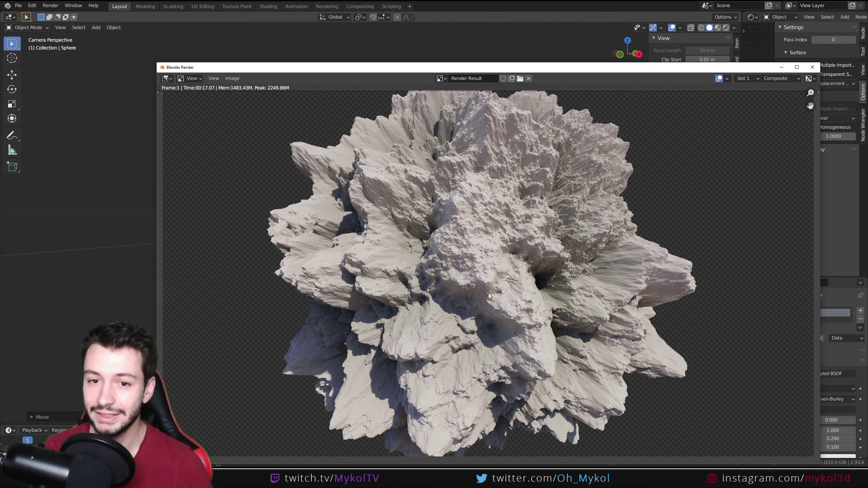
left_click_drag(378, 69, 291, 35)
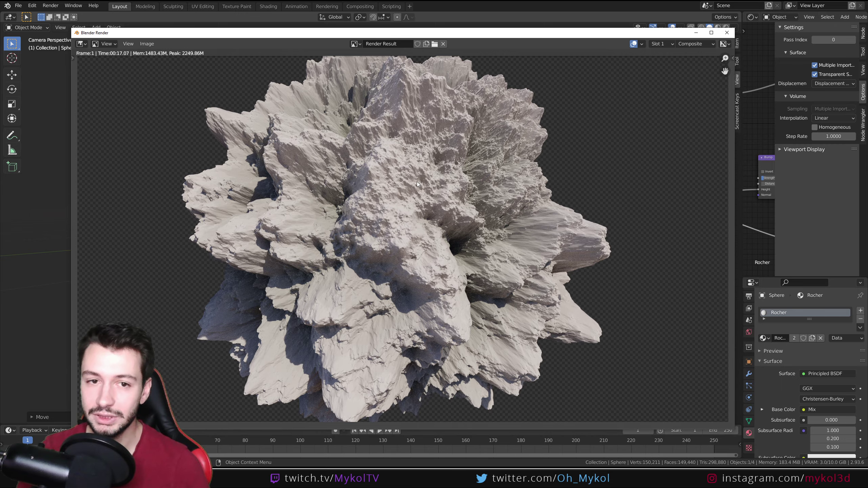
key("Escape")
Step: Switch the 3D viewport area to the Compositor and view the color-graded sphere render behind the nodes
left_click(10, 16)
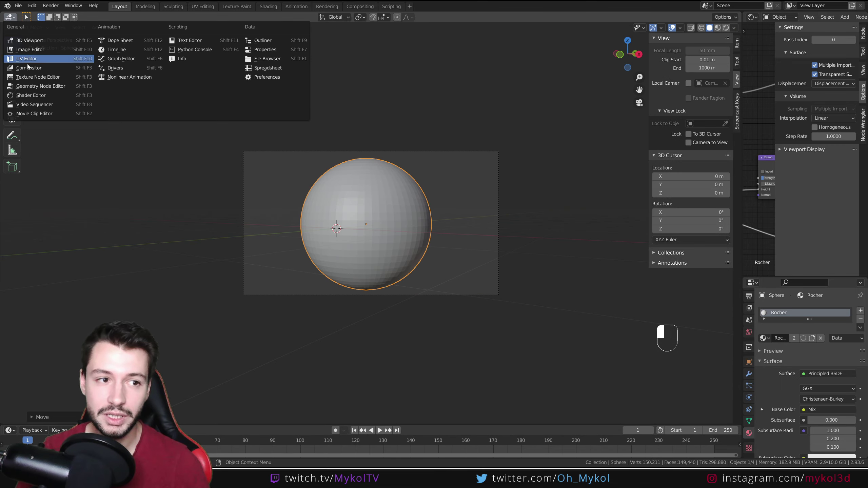
left_click(29, 68)
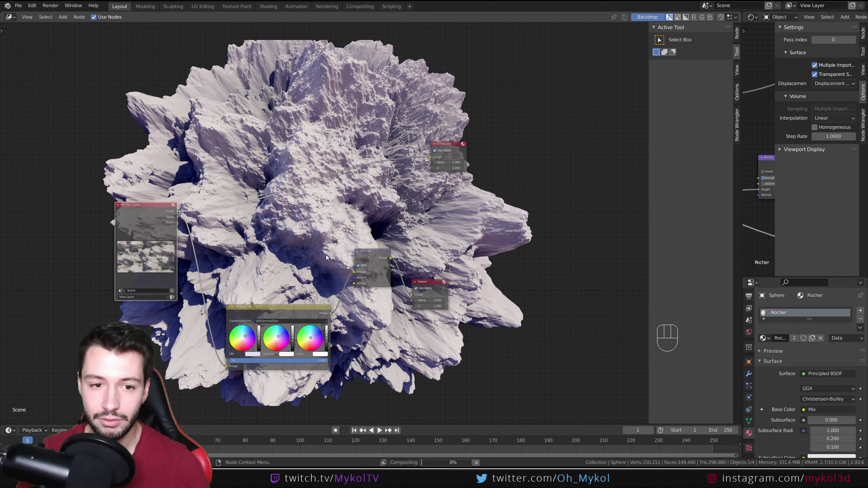
middle_click_drag(421, 319, 309, 240)
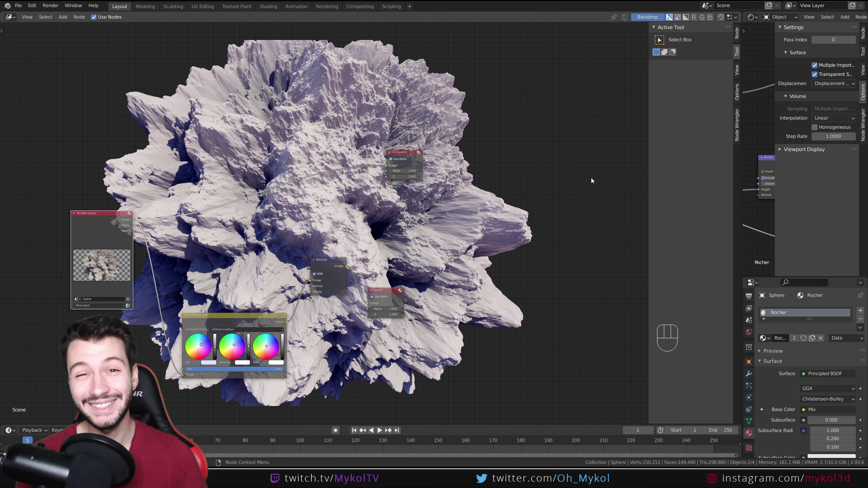